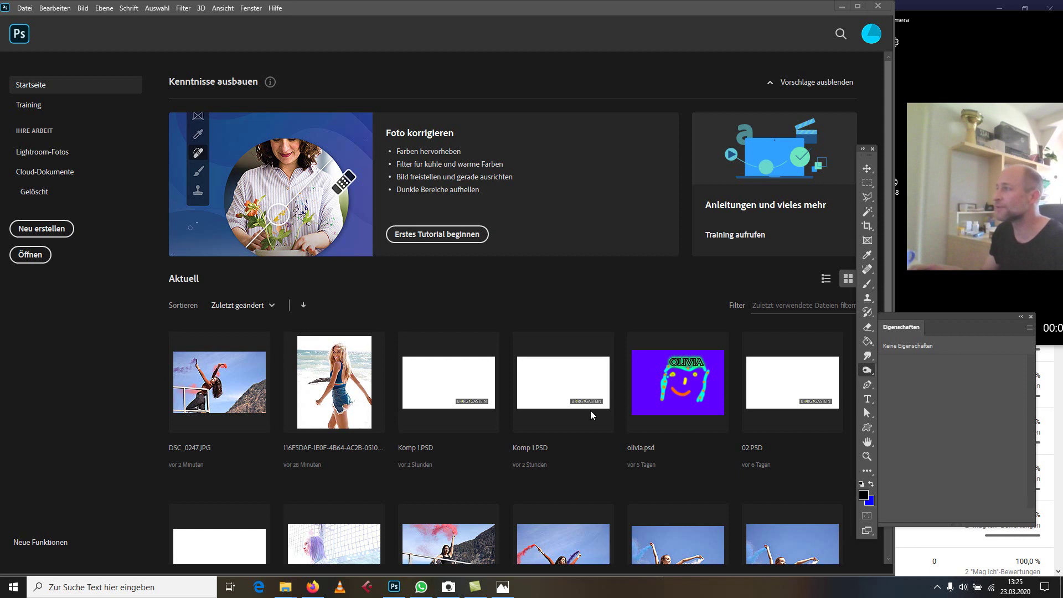
Open the photo DSC_0247.JPG and duplicate its background layer.
left_click(245, 390)
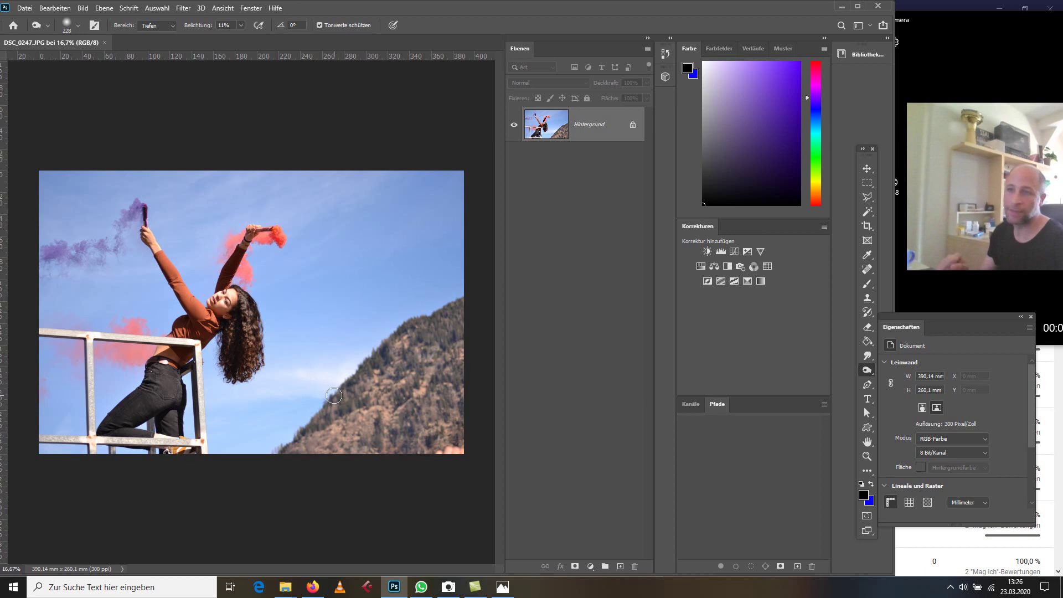
scroll(160, 321, "up", 1)
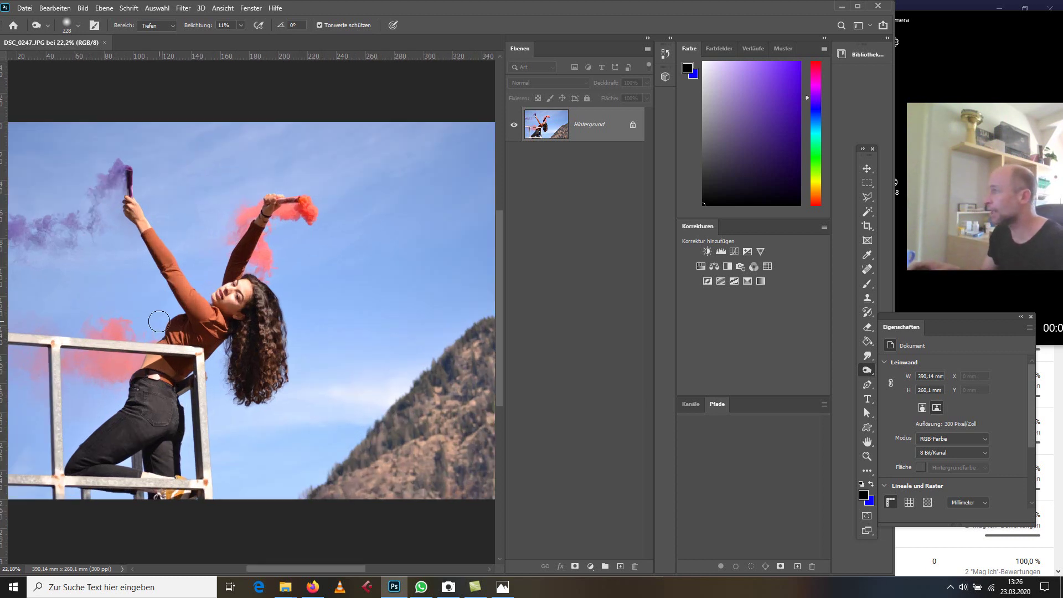
scroll(160, 321, "up", 3)
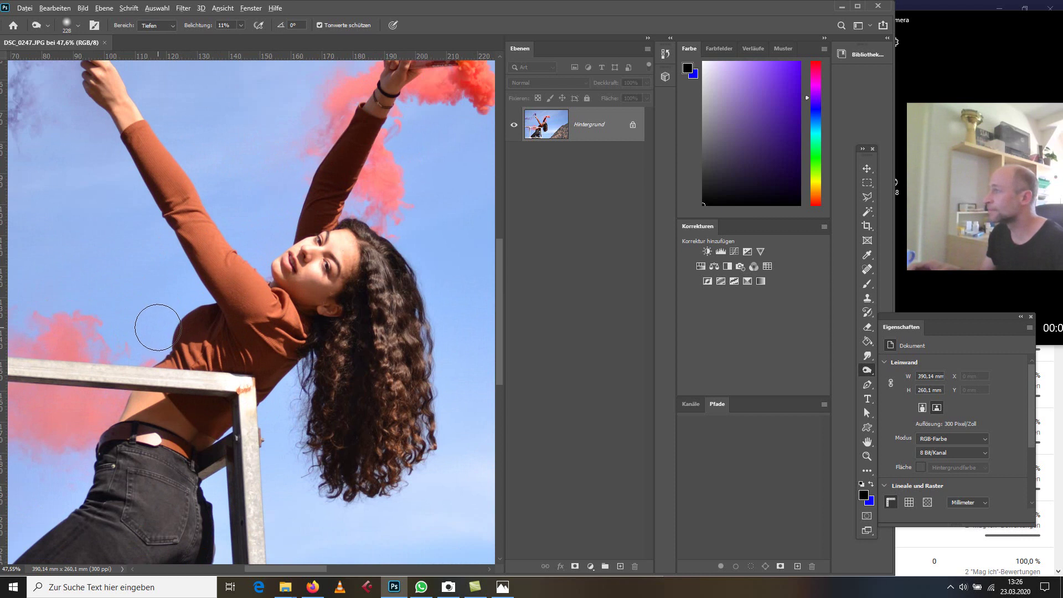
scroll(157, 326, "down", 3)
scroll(157, 332, "up", 6)
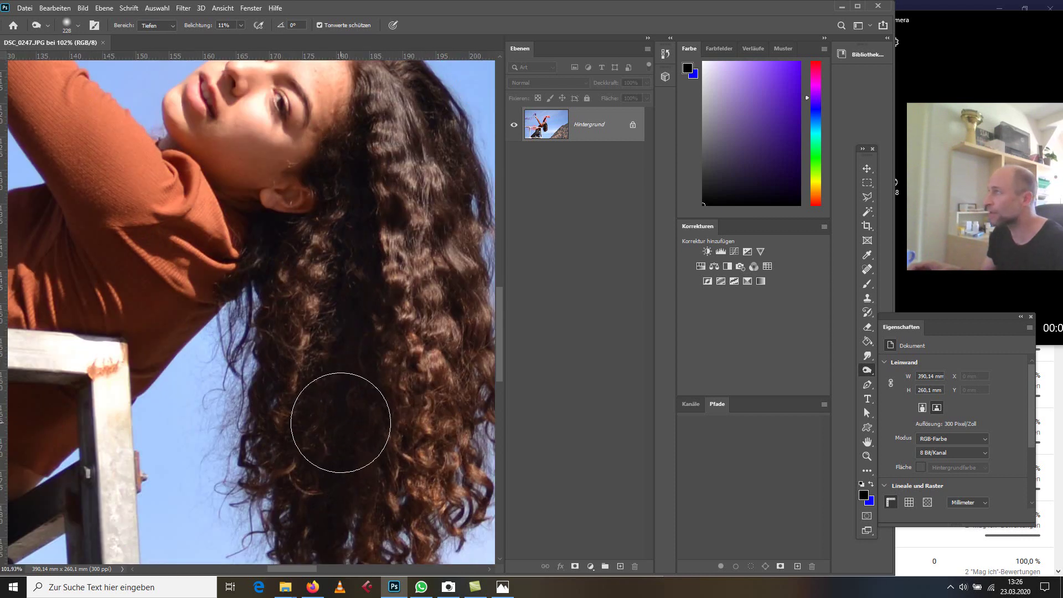
scroll(341, 420, "down", 4)
scroll(342, 417, "down", 2)
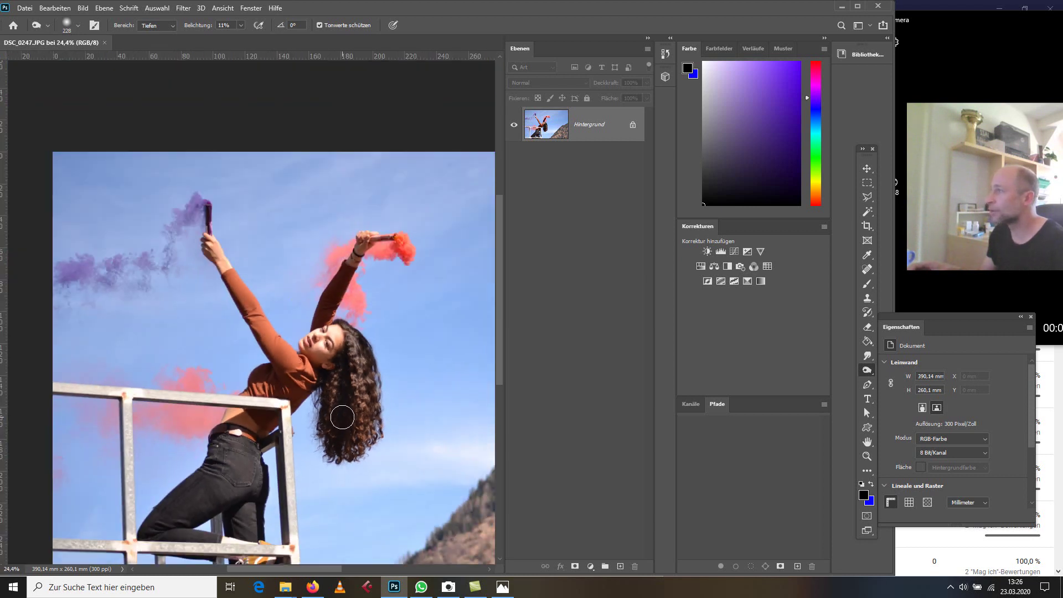
scroll(202, 388, "down", 1)
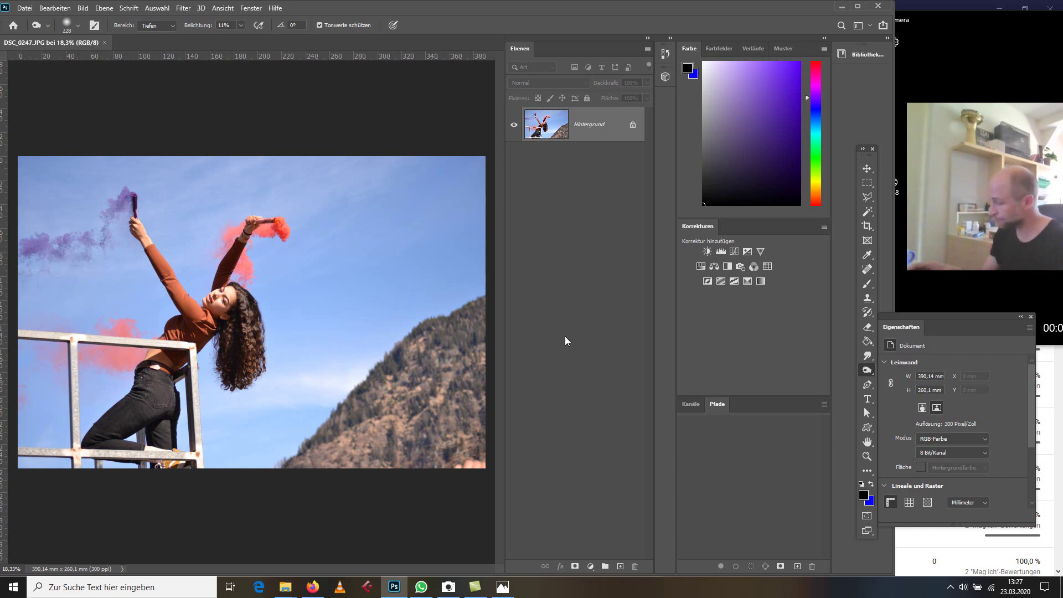
key("ctrl+j")
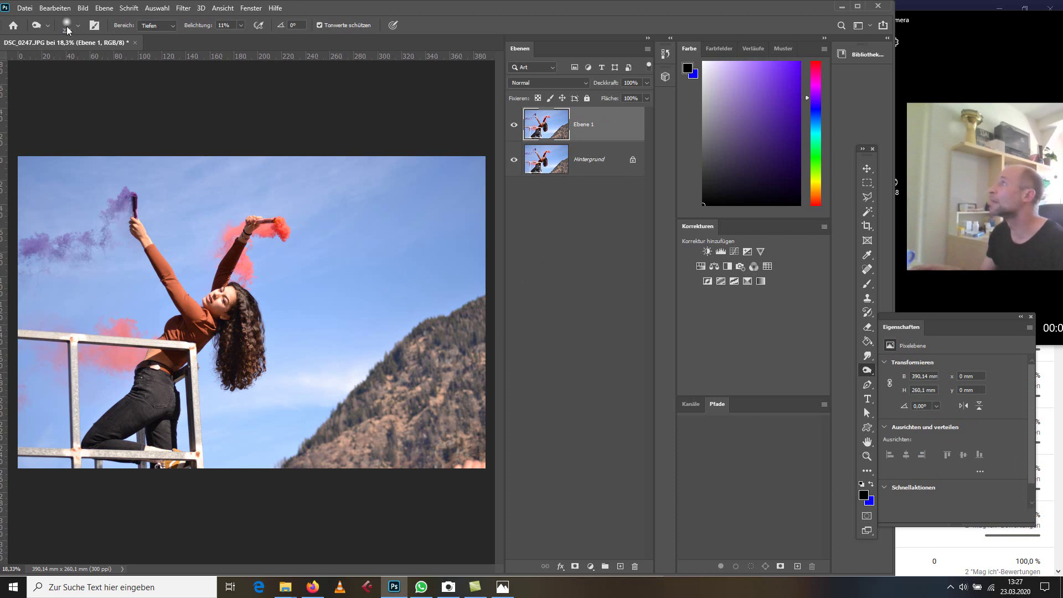
left_click(81, 8)
mouse_move(61, 9)
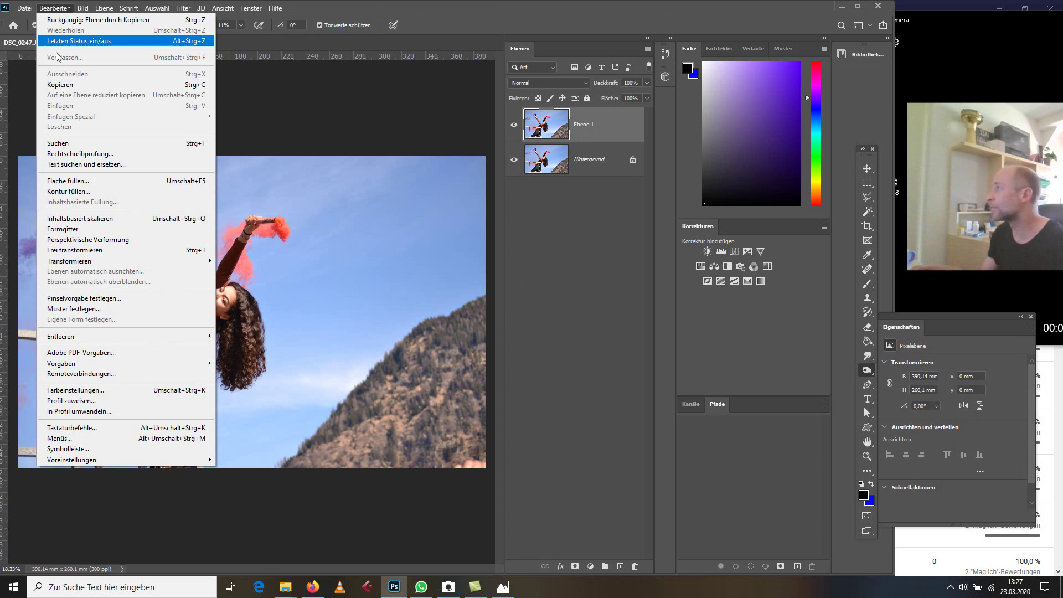
key("Escape")
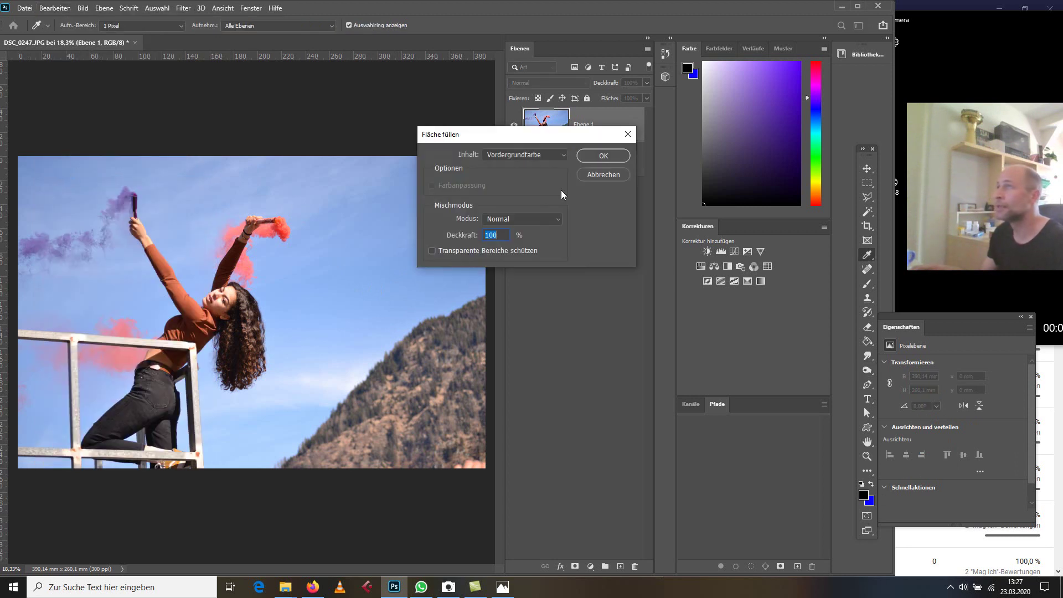
left_click(555, 157)
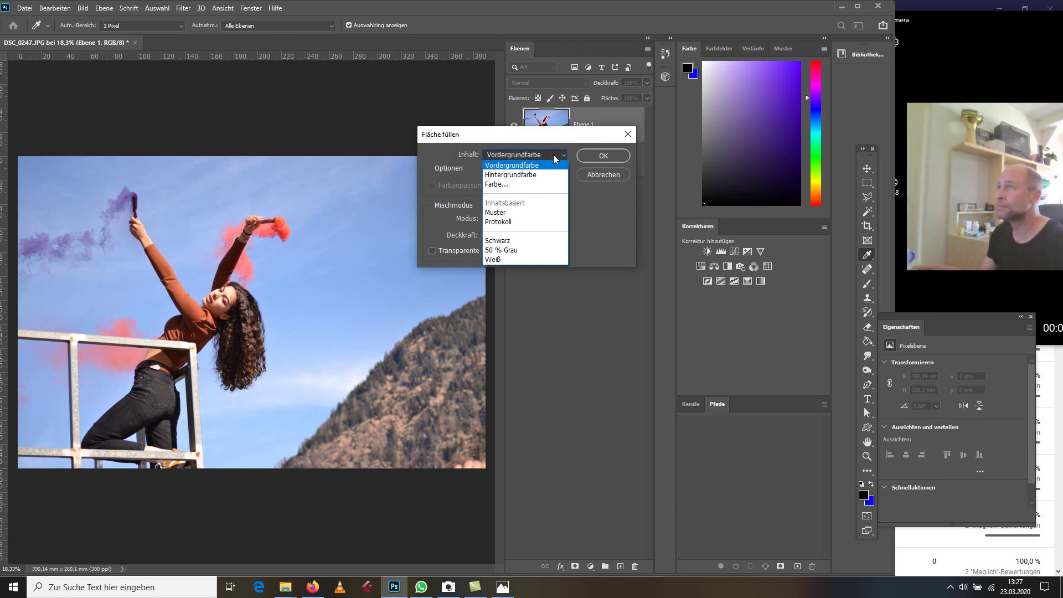
left_click(555, 162)
left_click(606, 175)
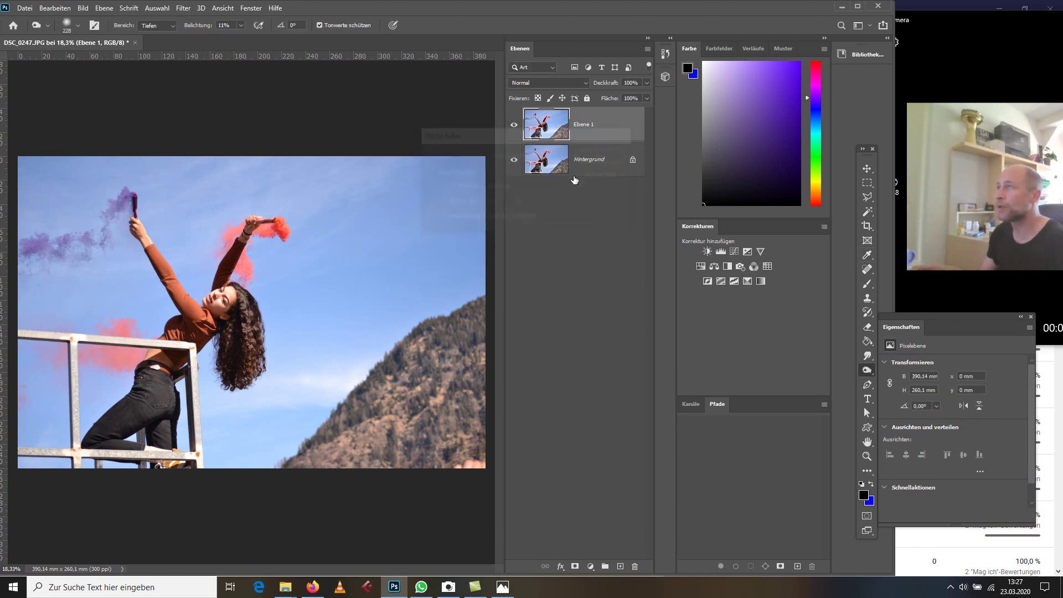
Select the mountain, along with some surrounding sky, using the Polygonal Lasso on the duplicated layer.
left_click(866, 196)
left_click(240, 474)
left_click(306, 381)
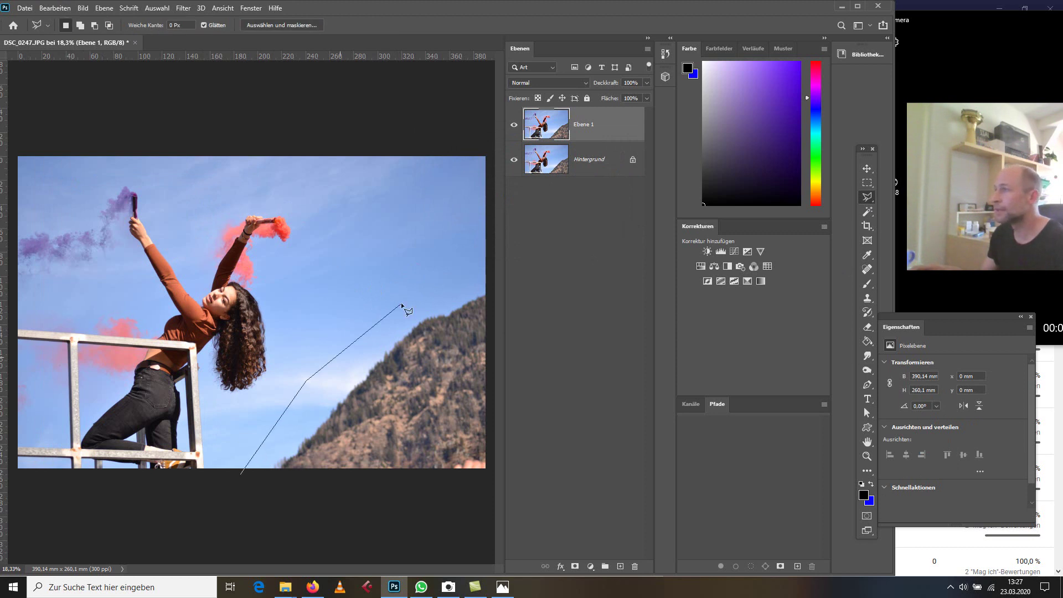
left_click(490, 280)
left_click(489, 480)
left_click(241, 474)
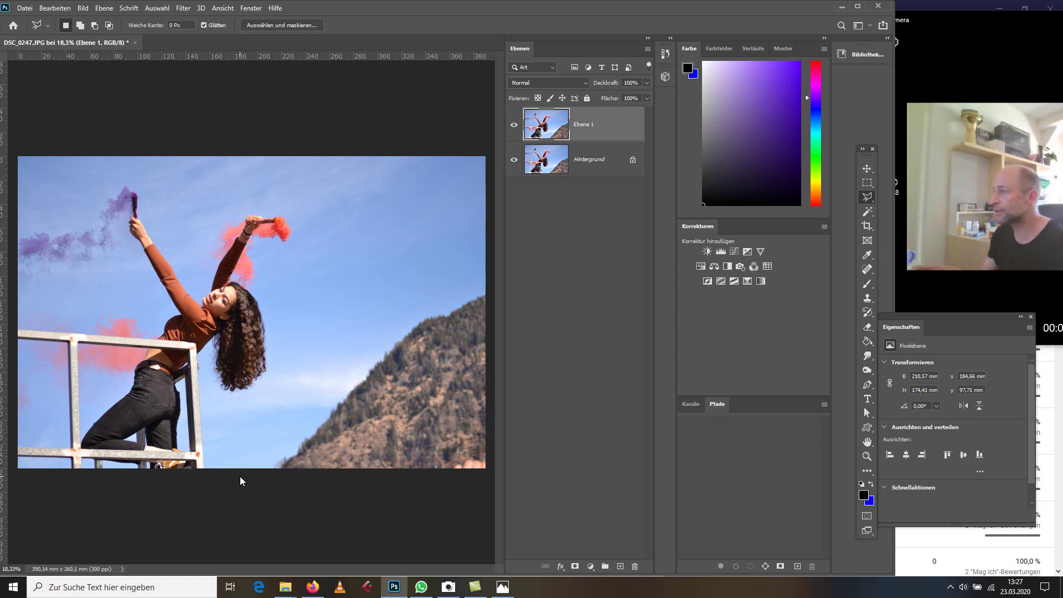
Replace the selected mountain with sky using Content-Aware Fill with automatic sampling, output to a new layer, and clear the selection.
left_click(55, 8)
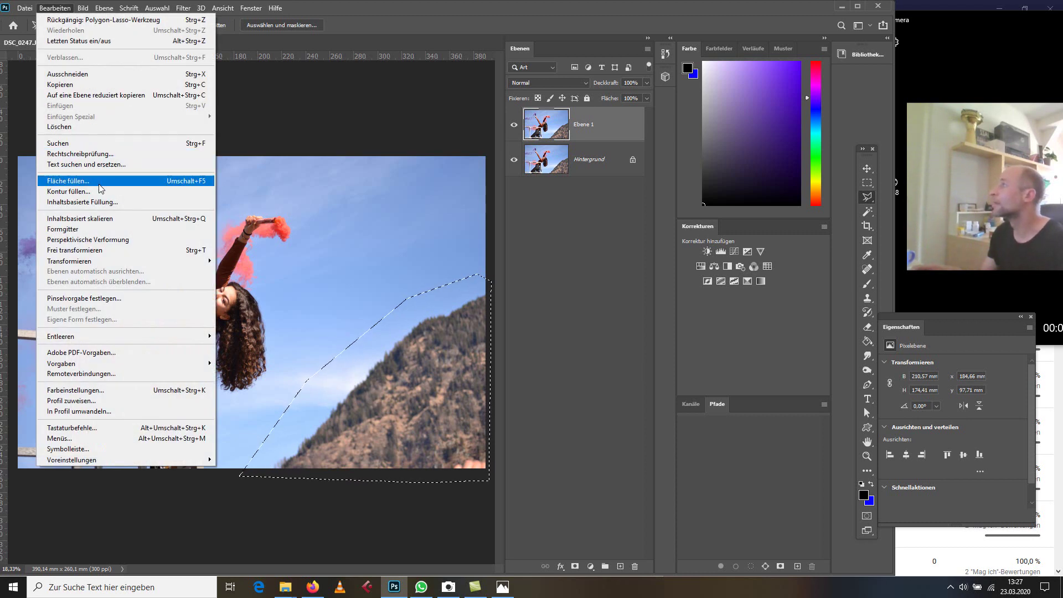
left_click(100, 203)
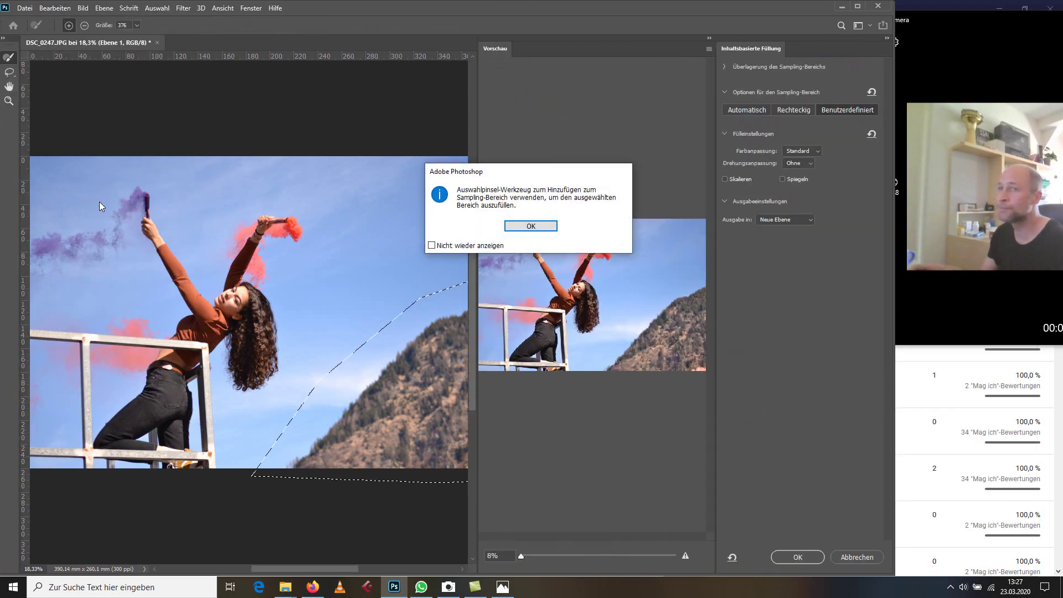
left_click(519, 227)
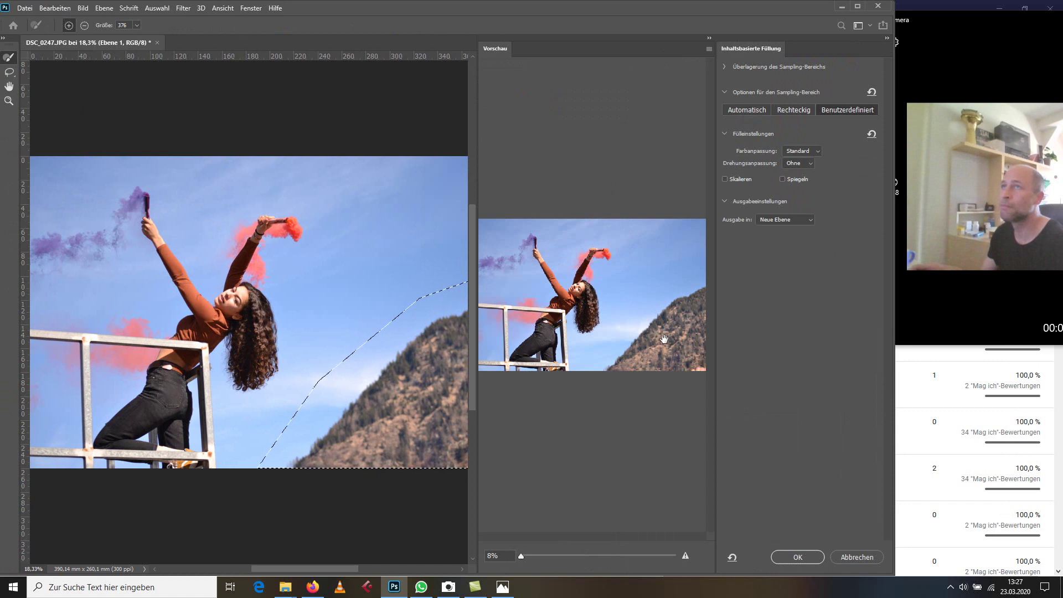
left_click(754, 110)
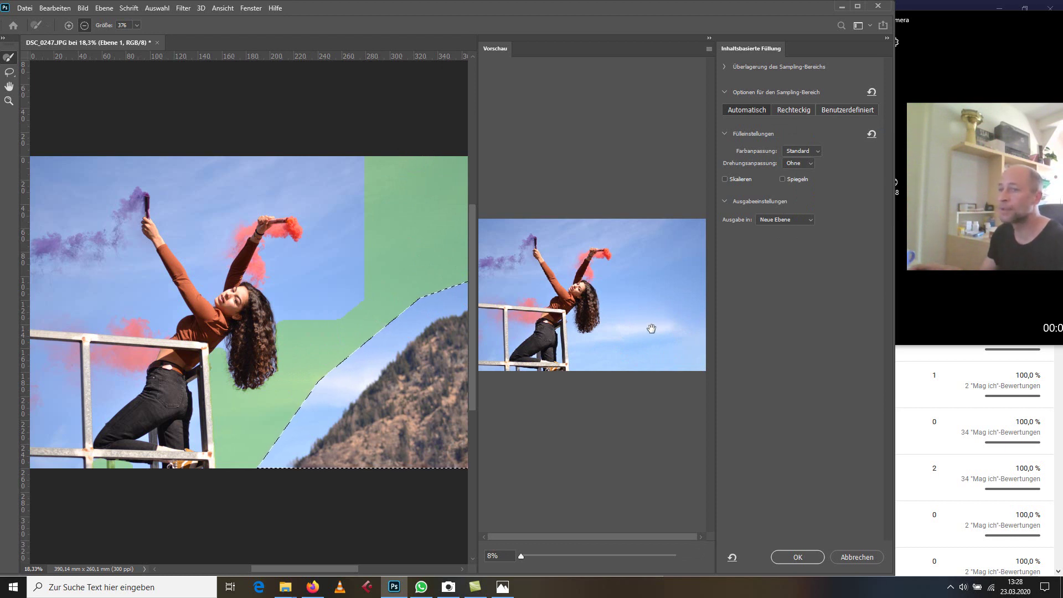
left_click(791, 557)
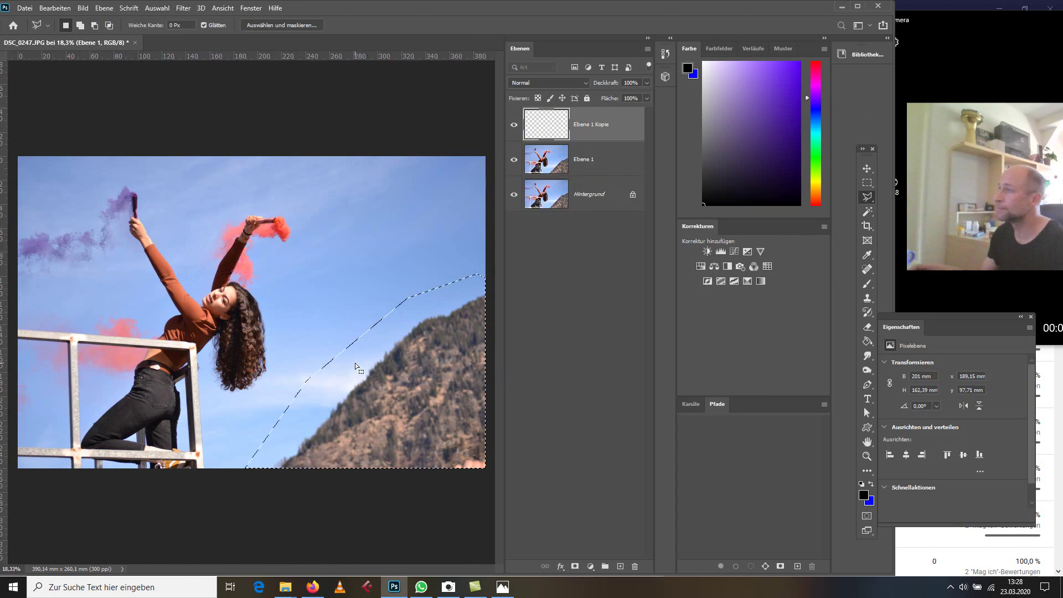
left_click(332, 305)
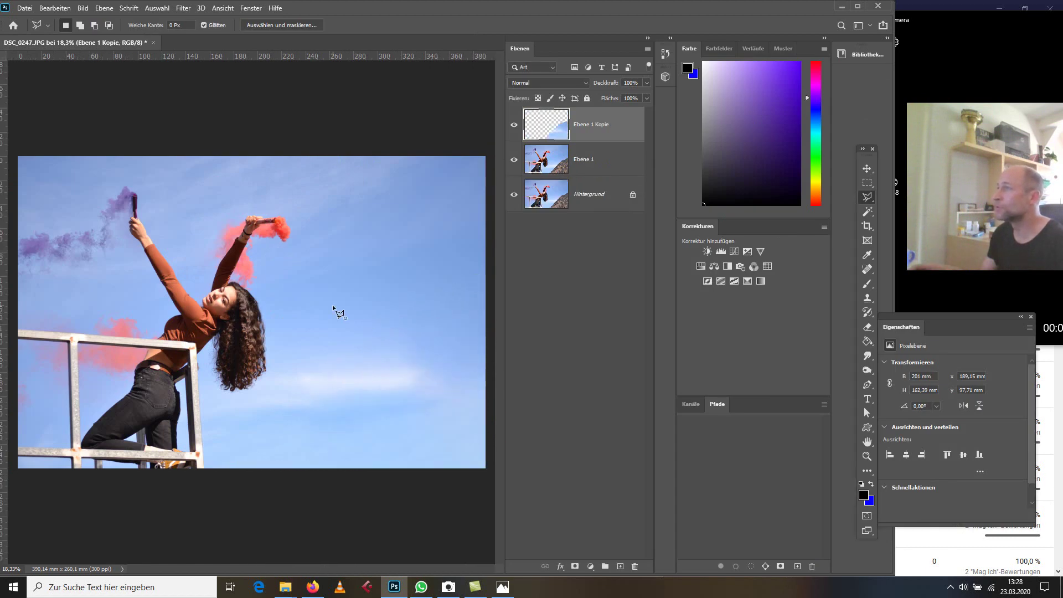
double_click(404, 277)
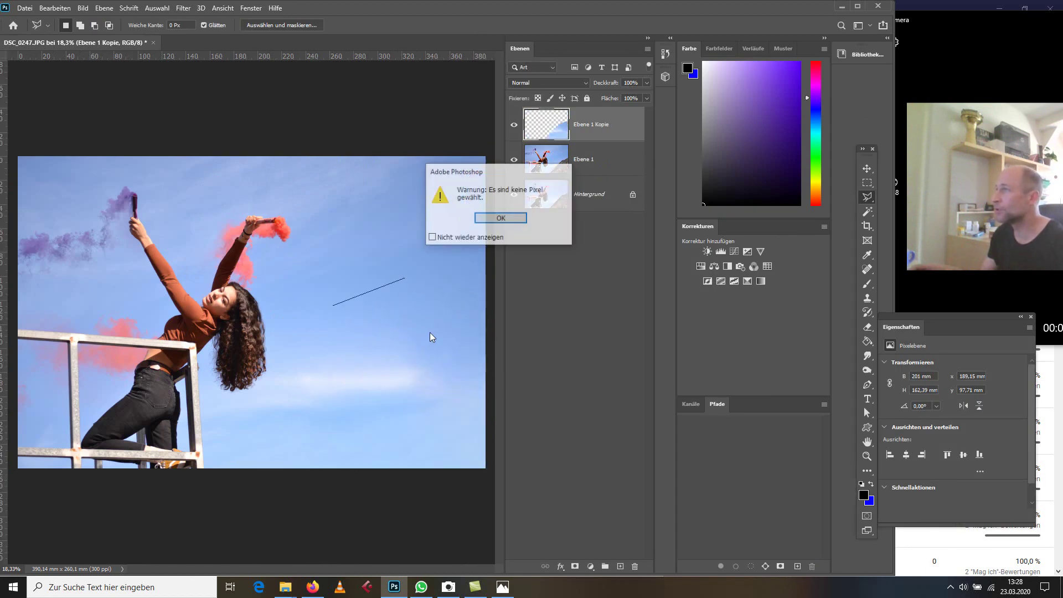
left_click(503, 222)
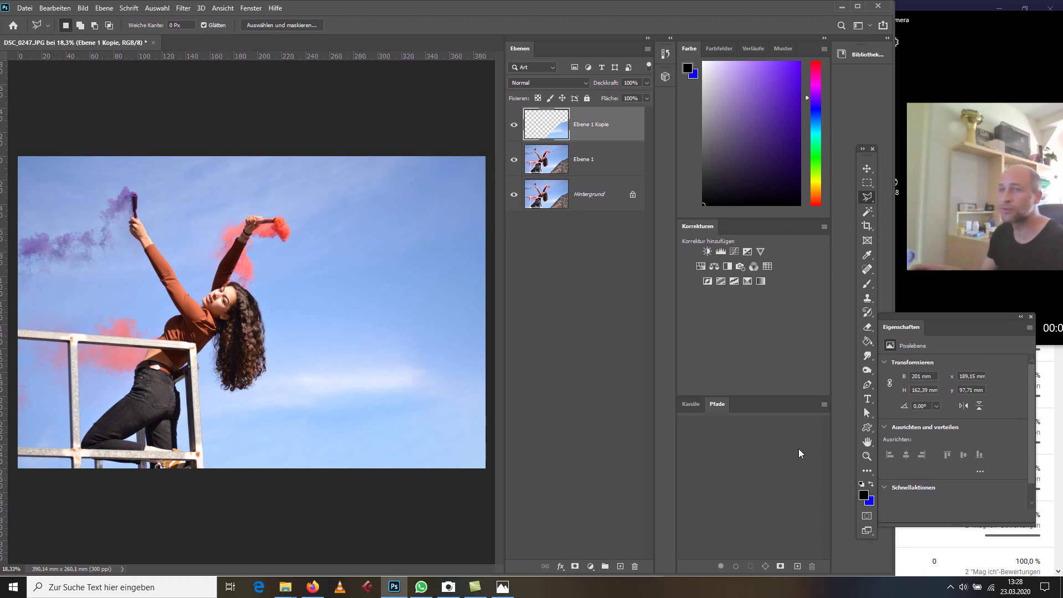
Darken the red smoke around the raised flare on Ebene 1 with the Burn tool, range Mitteltöne, exposure 11%.
key("alt+bracketleft")
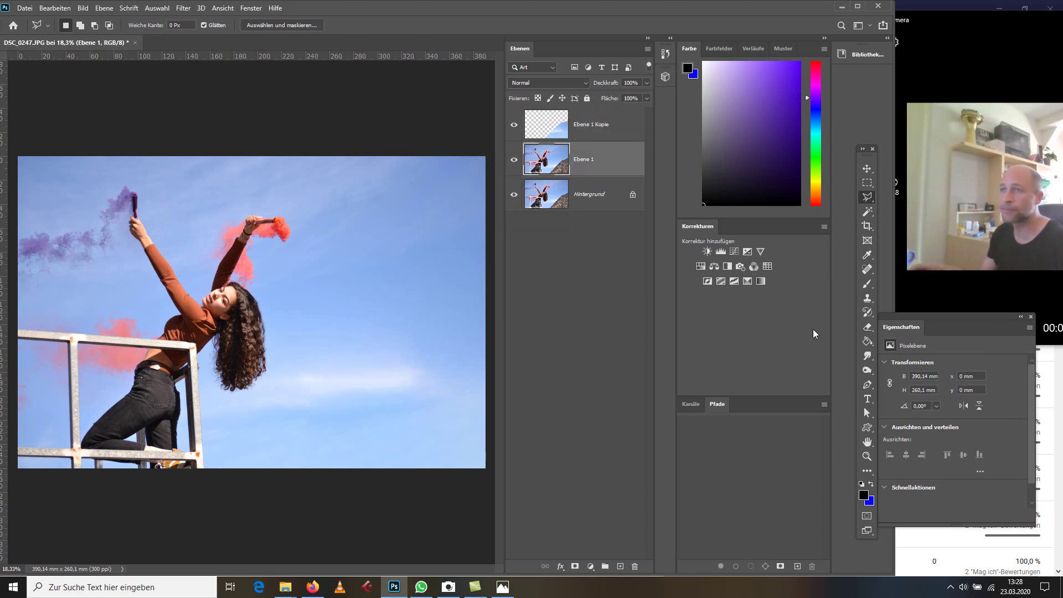
left_click(868, 370)
right_click(868, 371)
left_click(897, 382)
left_click(159, 28)
left_click(159, 43)
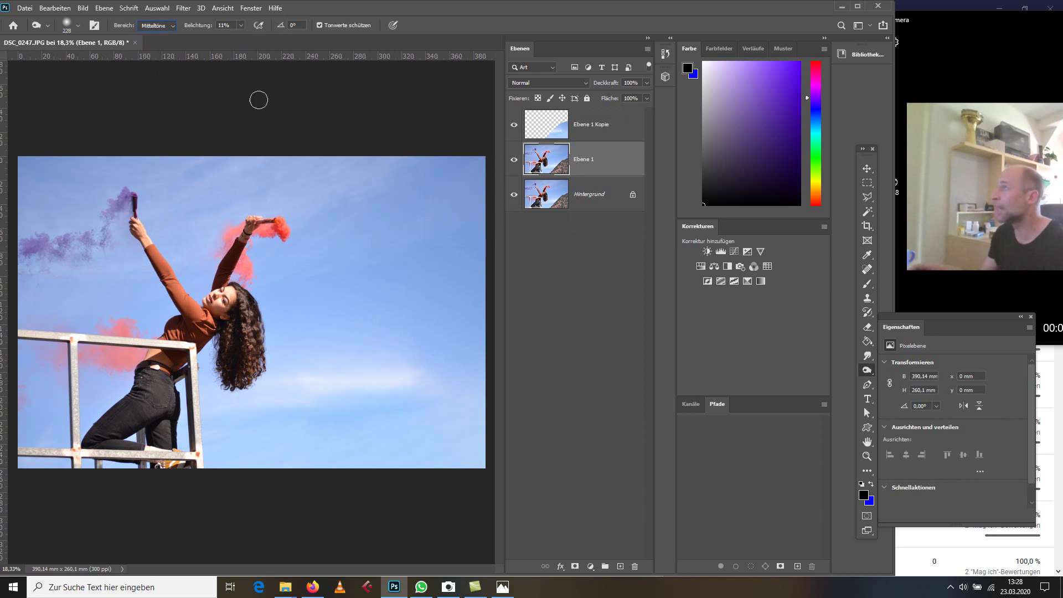
mouse_move(221, 228)
left_mouse_down()
mouse_move(291, 230)
mouse_move(258, 231)
mouse_move(278, 233)
mouse_move(265, 230)
mouse_move(274, 240)
mouse_move(226, 229)
mouse_move(255, 235)
mouse_move(284, 331)
mouse_move(269, 365)
mouse_move(280, 323)
mouse_move(284, 333)
mouse_move(360, 229)
mouse_move(325, 247)
left_mouse_up()
scroll(244, 233, "up", 5, "alt")
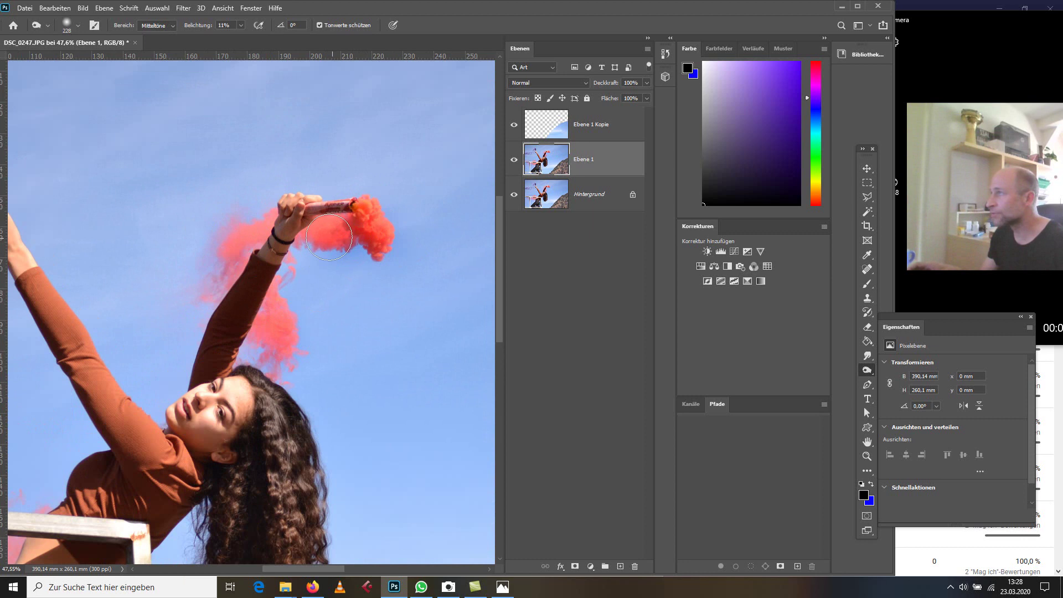
Burn the midtones of the purple smoke and of the red smoke behind the railing on Ebene 1.
left_click_drag(161, 251, 470, 311)
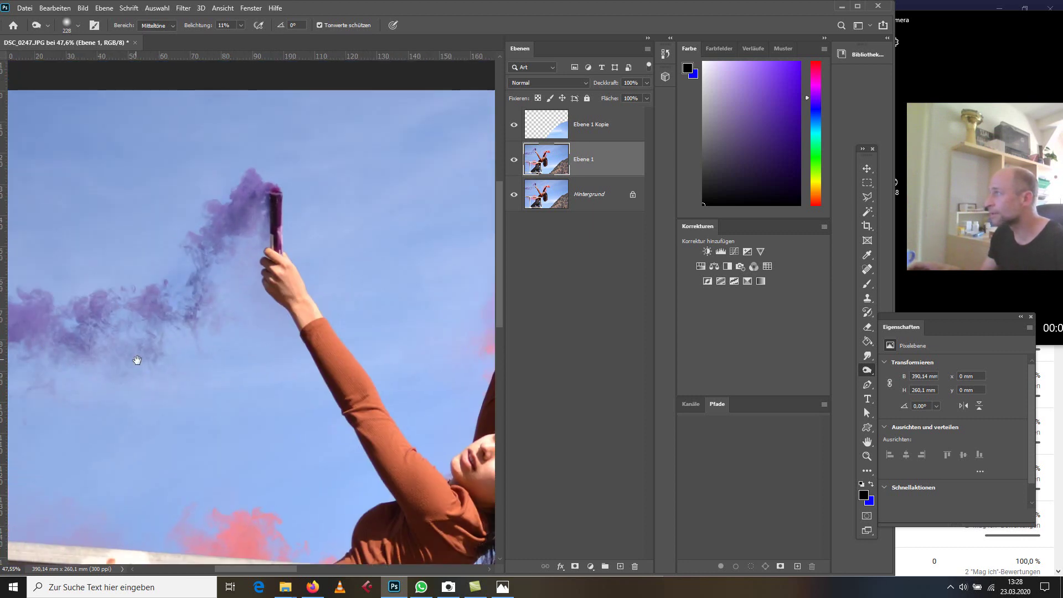
left_click_drag(175, 359, 308, 363)
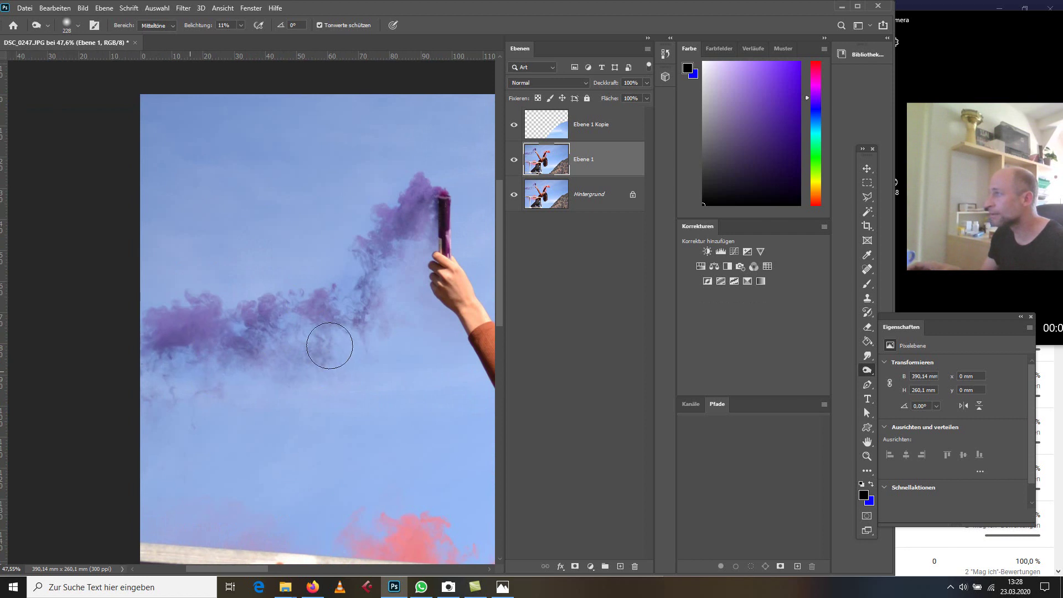
left_click_drag(389, 463, 316, 336)
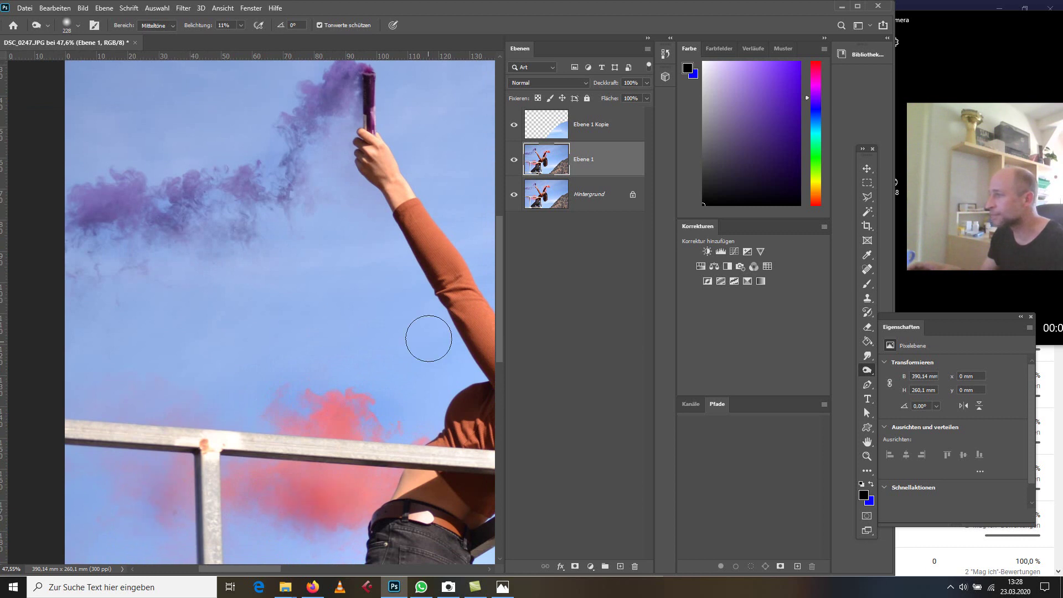
left_click_drag(431, 330, 189, 335)
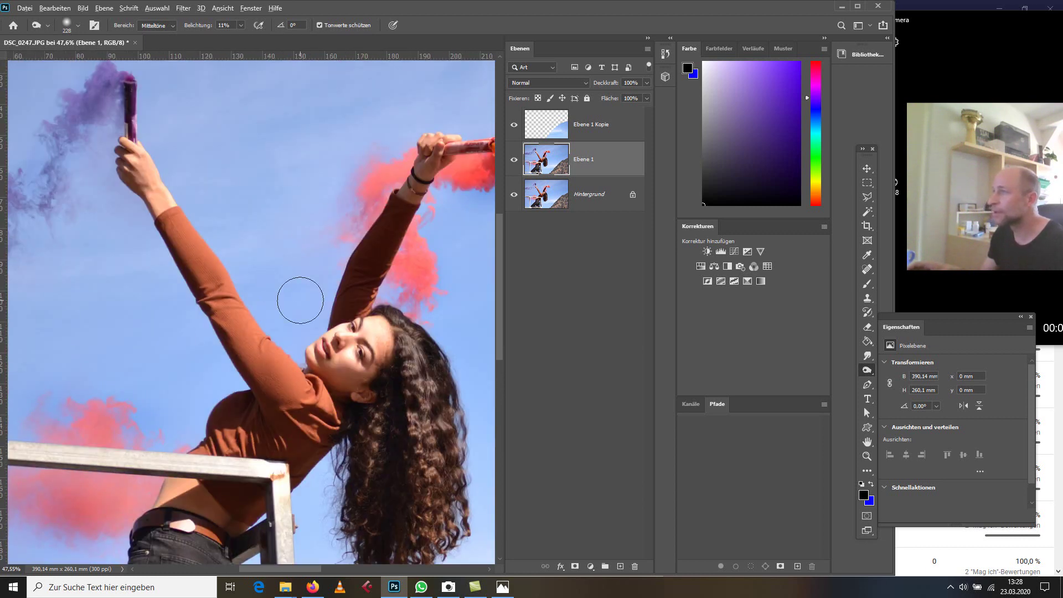
scroll(298, 301, "down", 3)
scroll(298, 302, "down", 1)
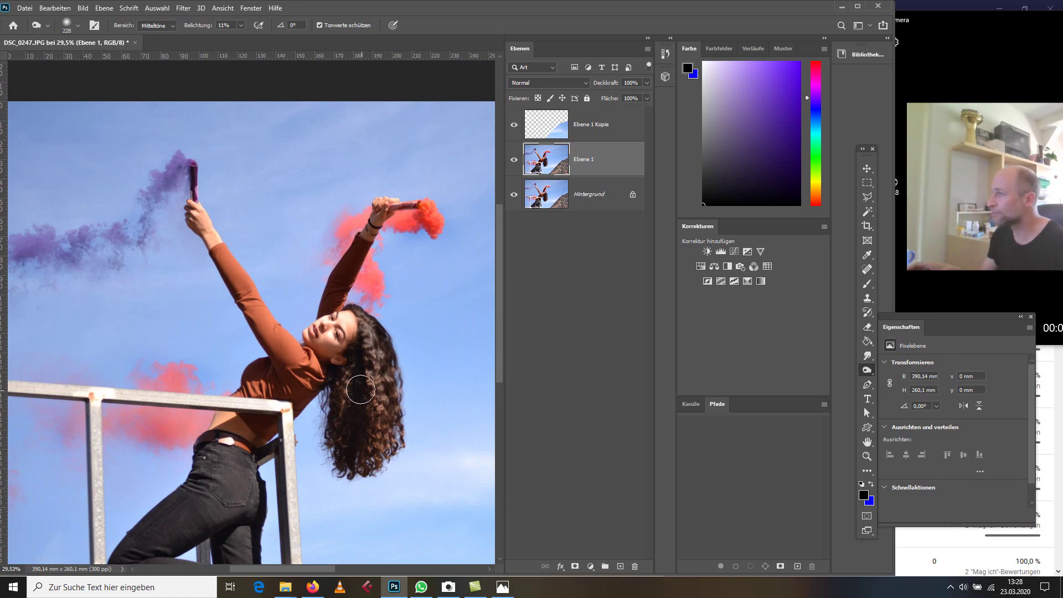
Brighten the woman's curly hair on Ebene 1 with the Dodge tool, range Mitteltöne, exposure 10%.
right_click(867, 370)
left_click(929, 369)
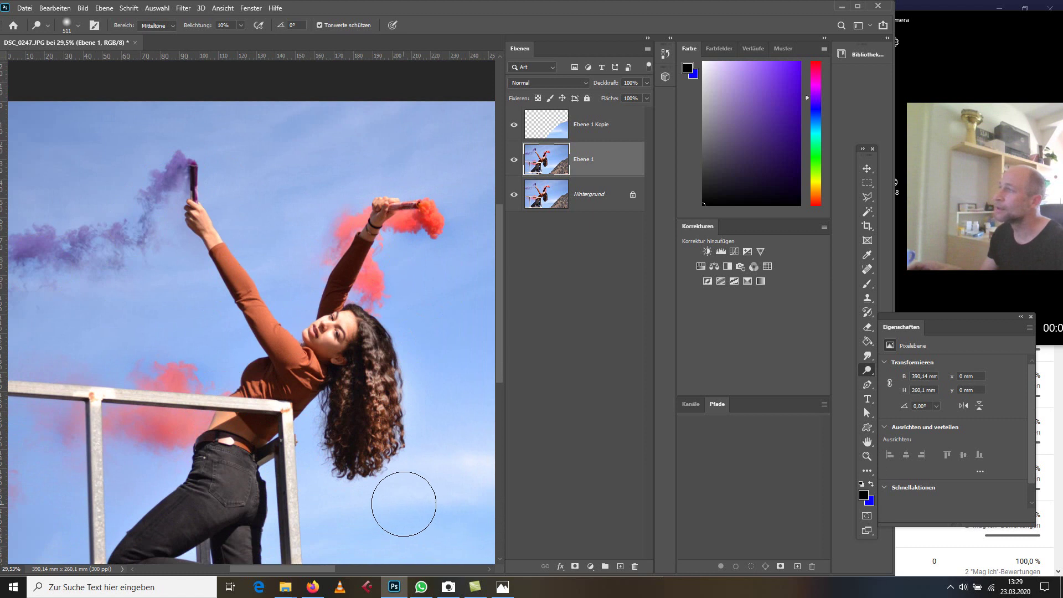
scroll(404, 506, "down", 3)
scroll(322, 407, "up", 2)
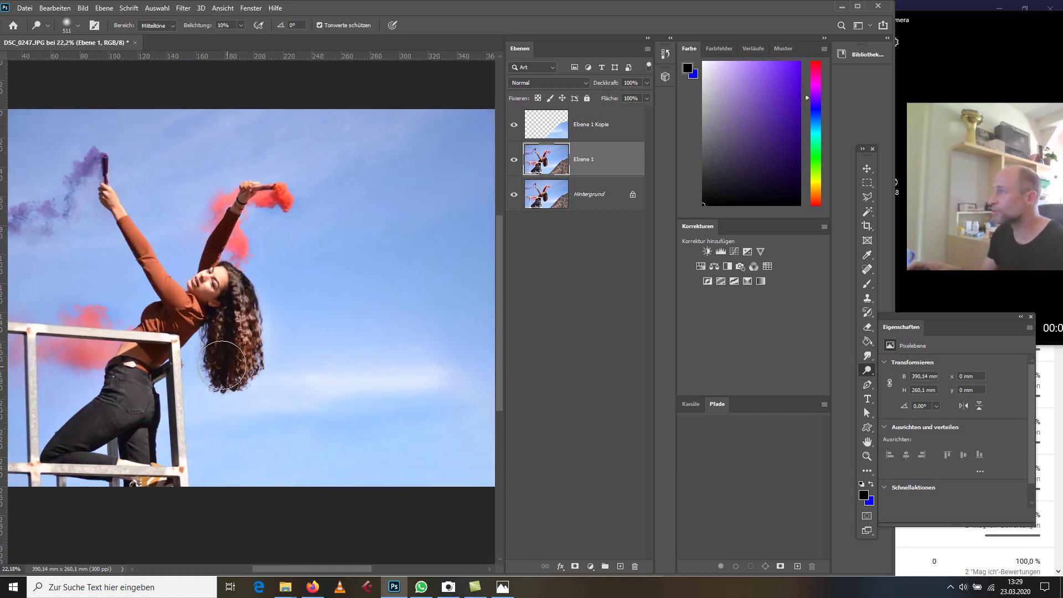
scroll(100, 308, "up", 3)
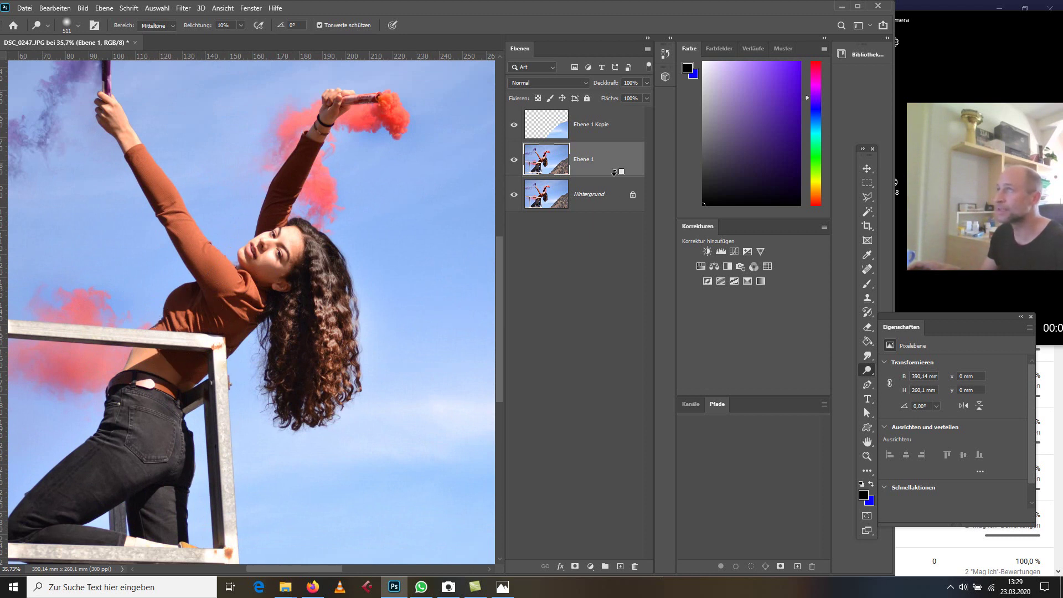
Merge the layers Ebene 1 and Ebene 1 Kopie into one layer.
left_click(588, 133, "shift")
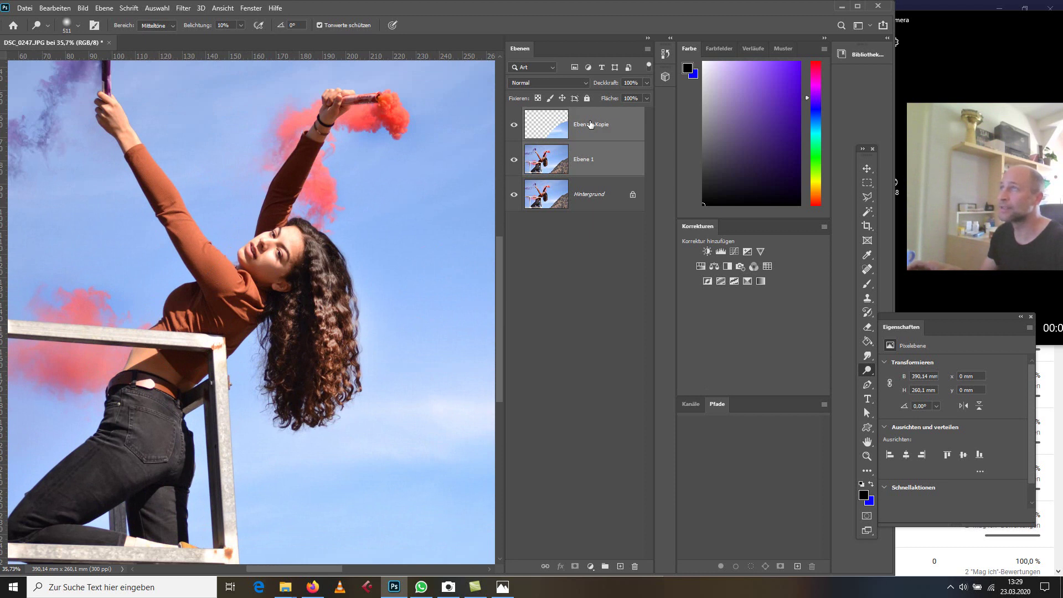
right_click(591, 125)
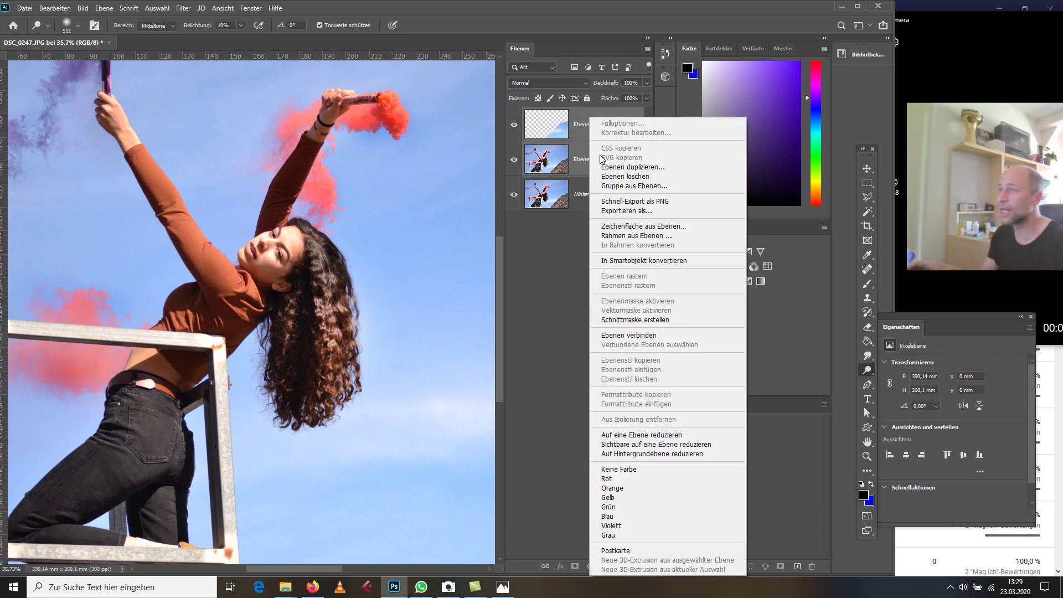
left_click(665, 436)
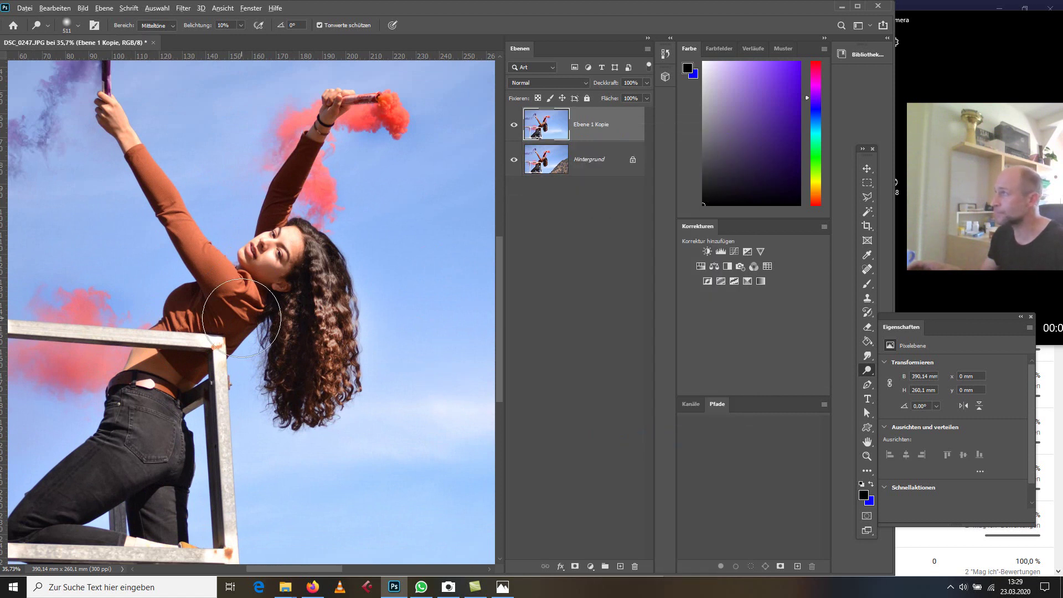
Duplicate the layer Ebene 1 Kopie and sharpen the copy with Selektiver Scharfzeichner, raising the radius and noise reduction.
scroll(240, 320, "down", 3)
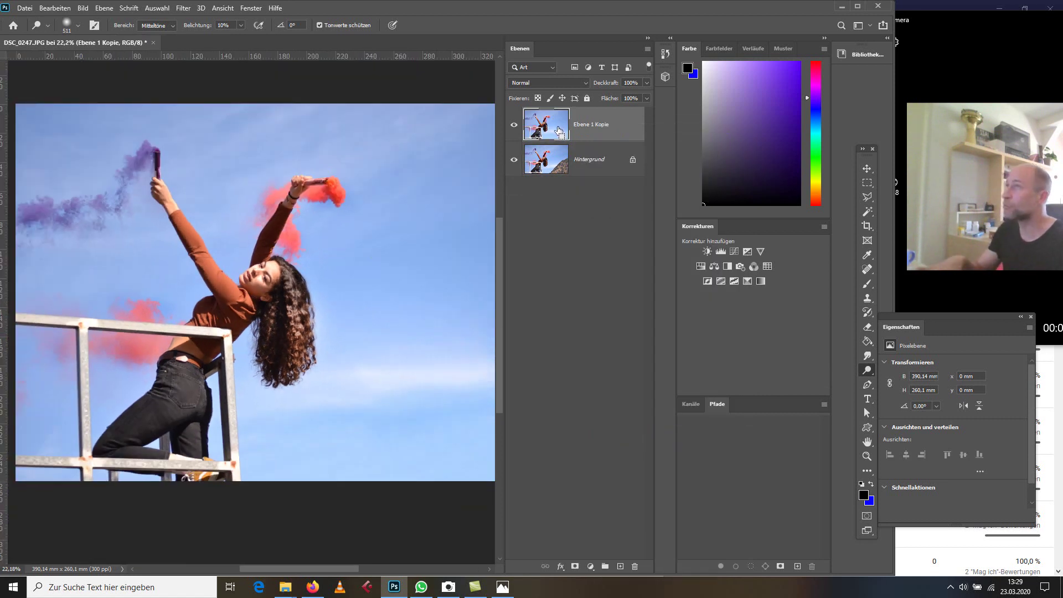
key("ctrl+j")
left_click(183, 9)
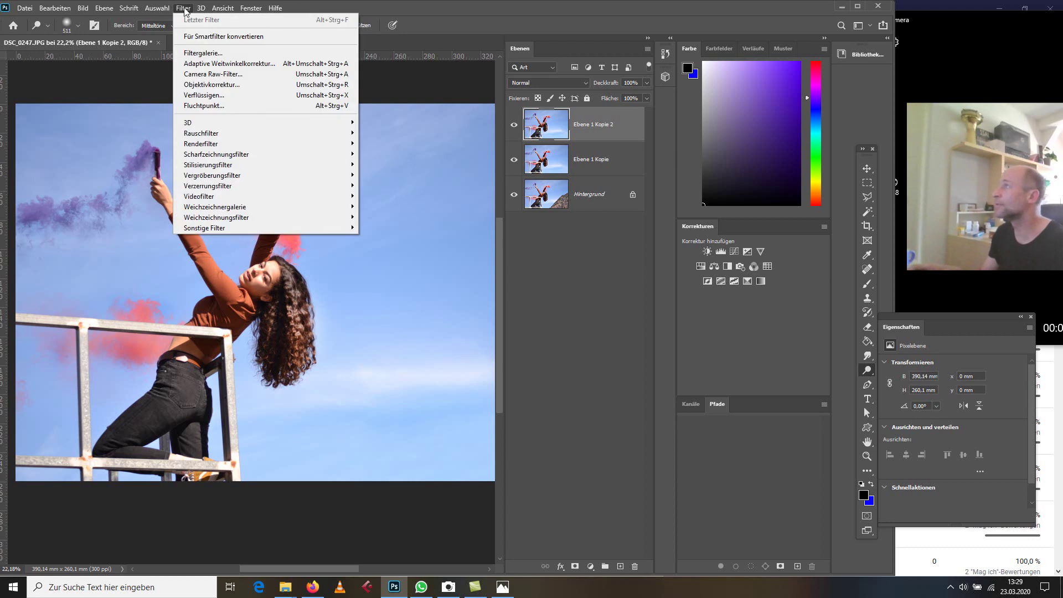
mouse_move(255, 157)
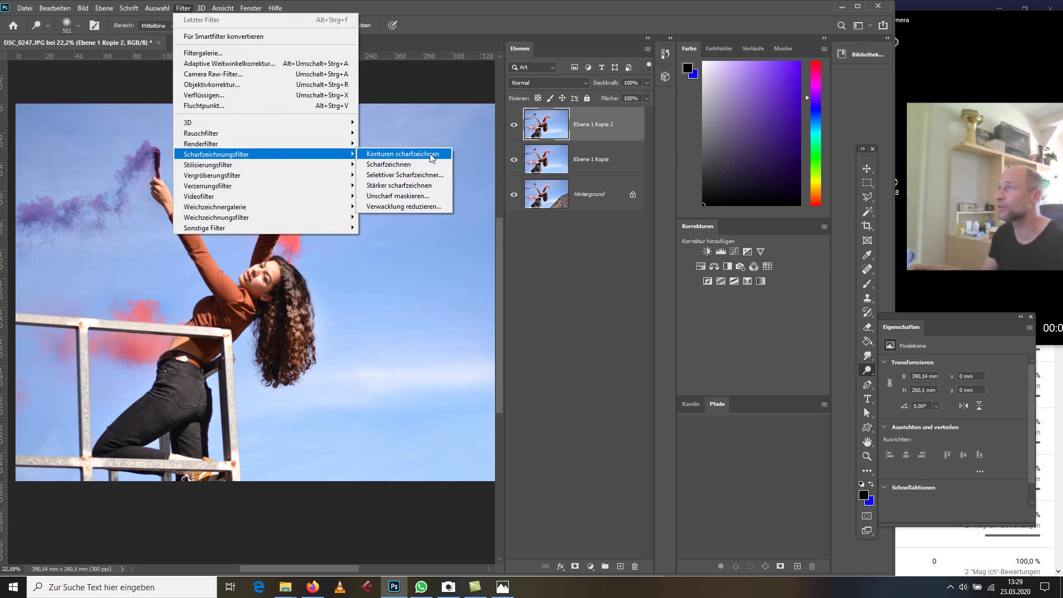
left_click(440, 176)
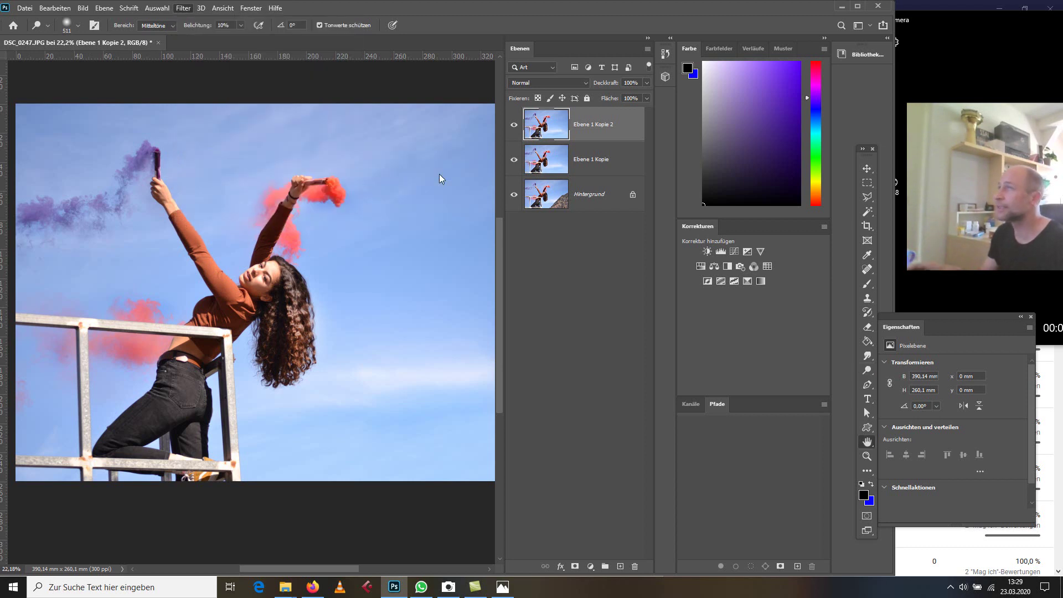
left_click_drag(603, 185, 591, 244)
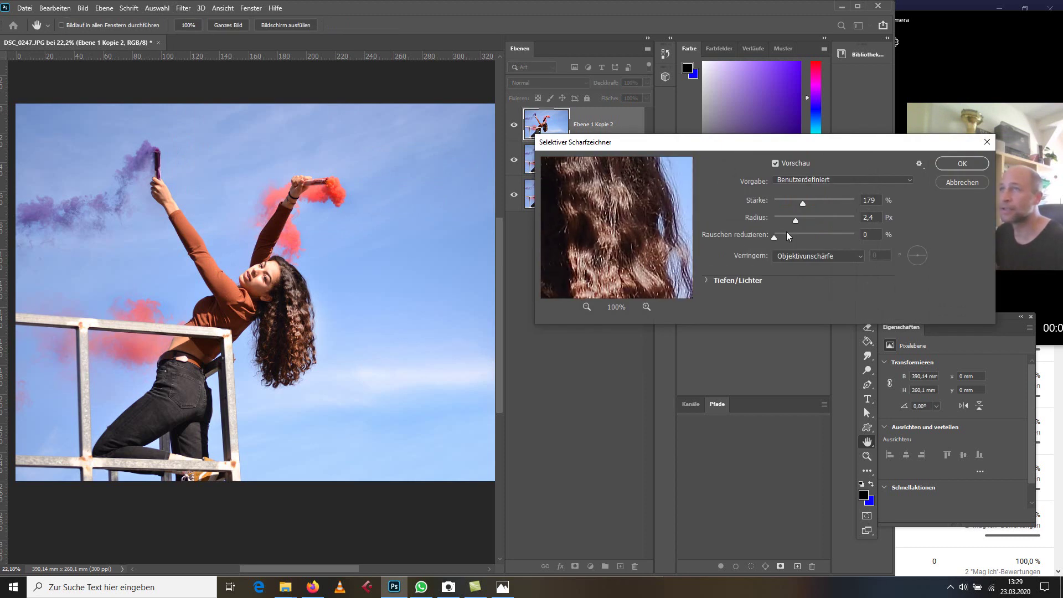
left_click_drag(795, 219, 816, 201)
left_click_drag(775, 240, 795, 237)
left_click(961, 163)
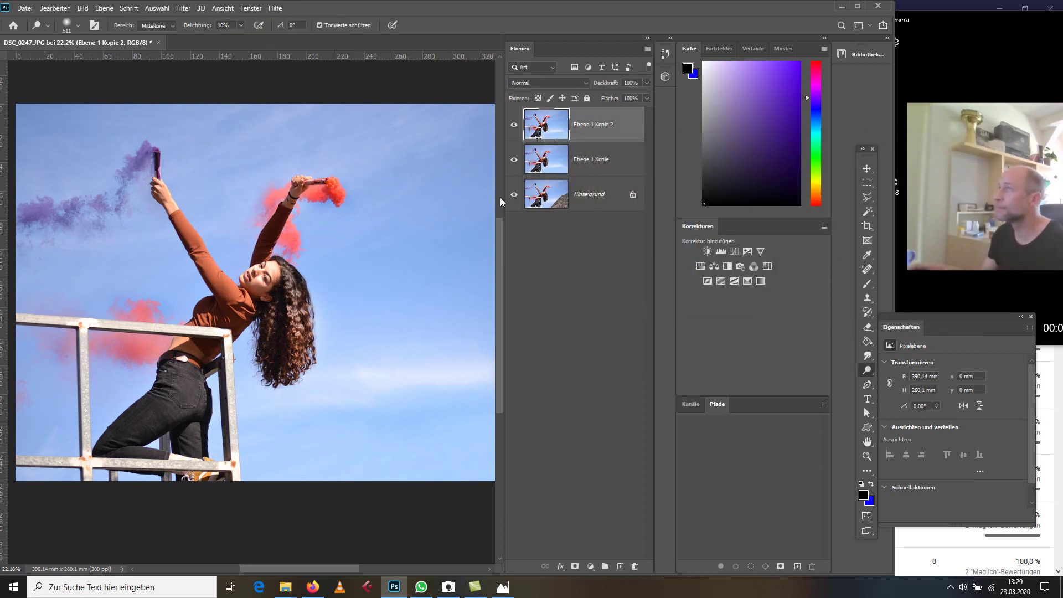
Compare the woman's hair and the smoke with and without the sharpened layer Ebene 1 Kopie 2.
scroll(227, 230, "up", 5)
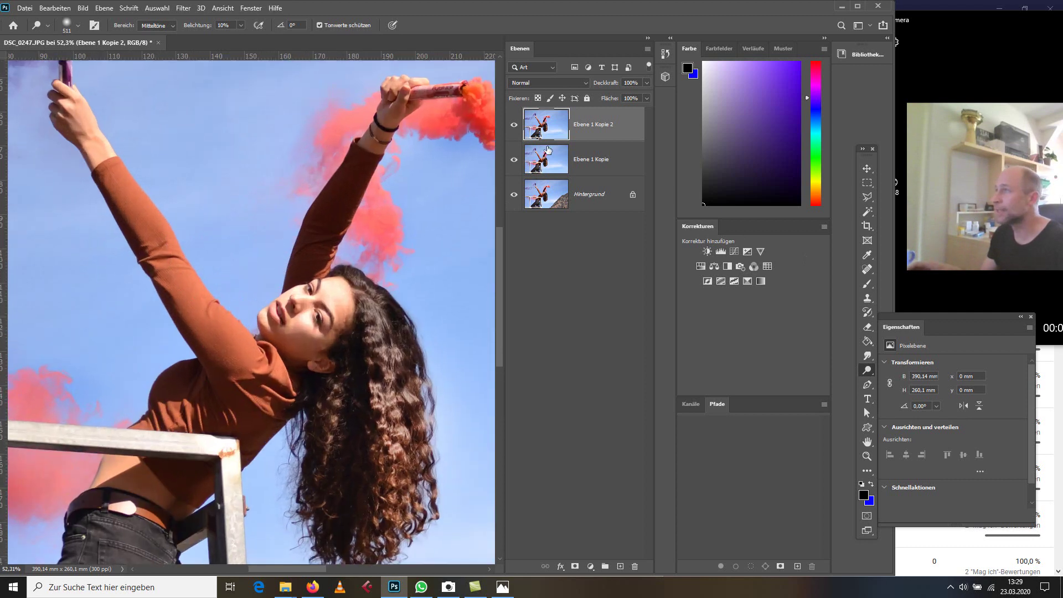
left_click(518, 126)
left_click(518, 127)
left_click(518, 127)
scroll(285, 351, "down", 5)
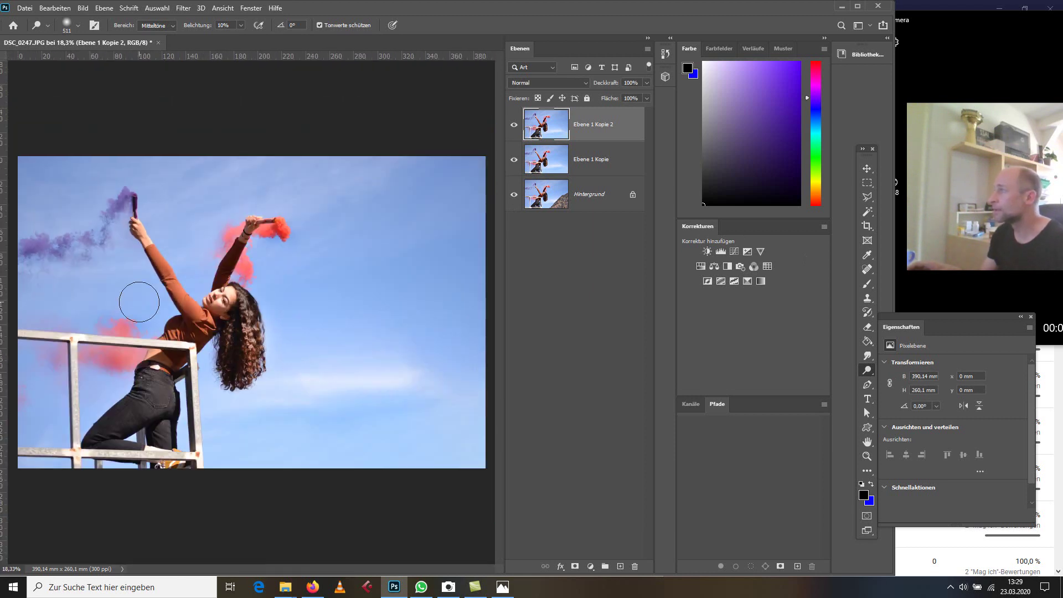
scroll(139, 302, "down", 1)
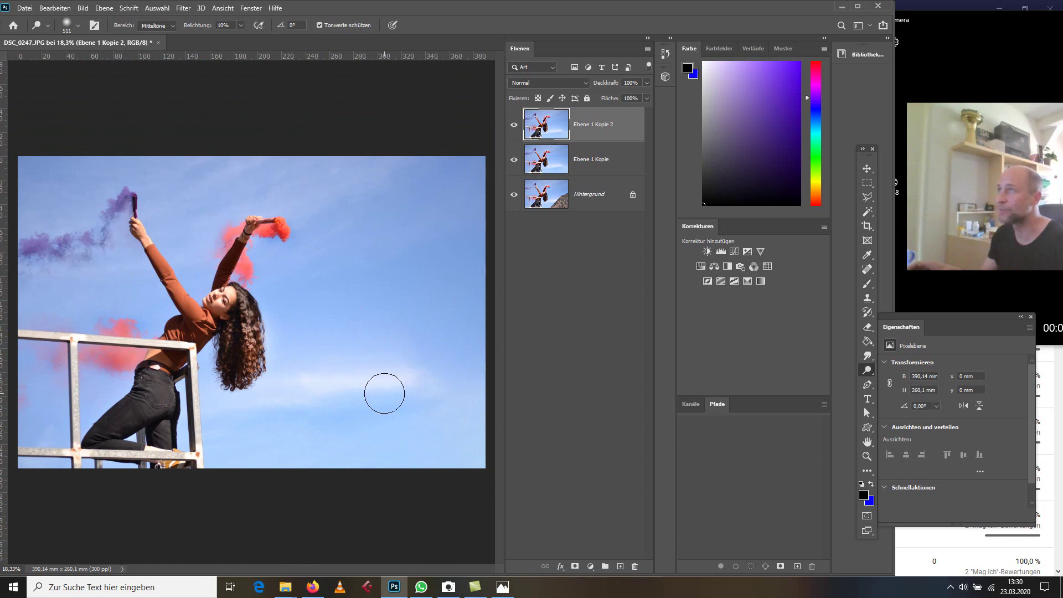
Hide the layers Ebene 1 Kopie 2 and Ebene 1 Kopie, and duplicate the Hintergrund layer.
left_click(514, 126)
left_click(588, 204)
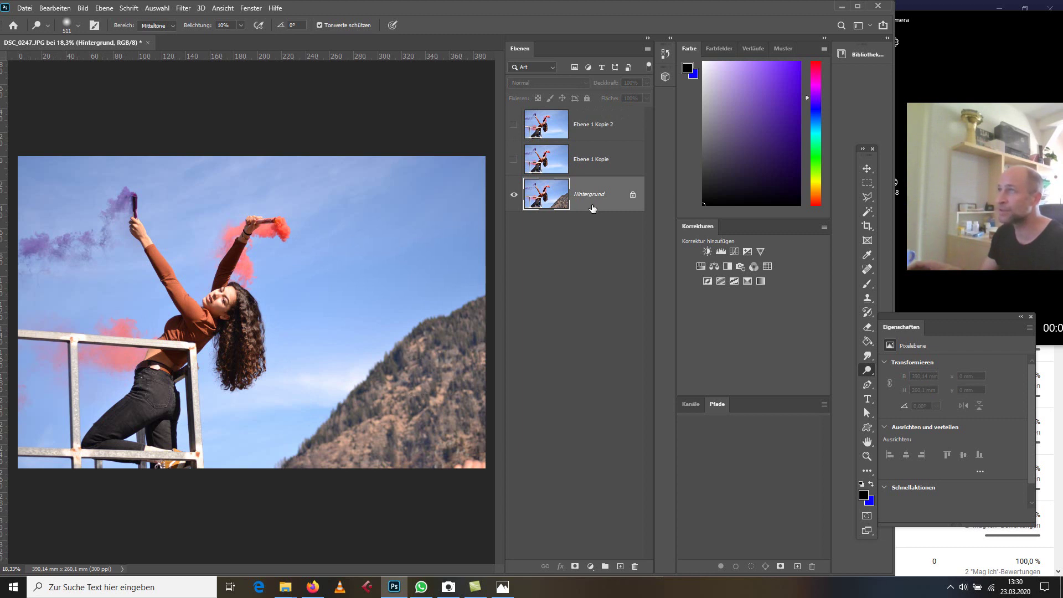
key("ctrl+j")
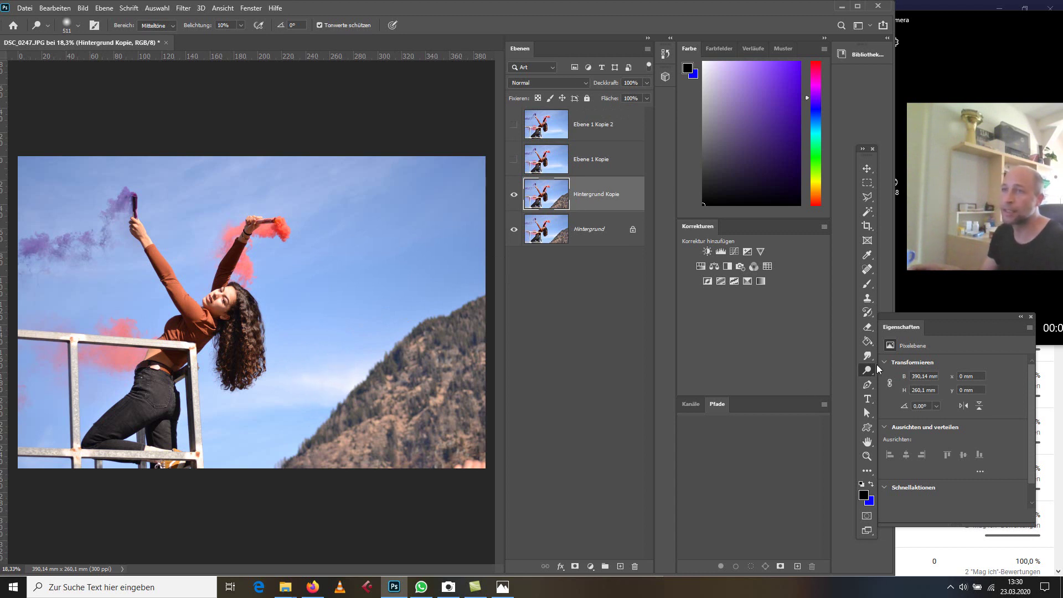
Choose the Clone Stamp tool and set its brush to 1457 px with 0% hardness.
left_click(869, 300)
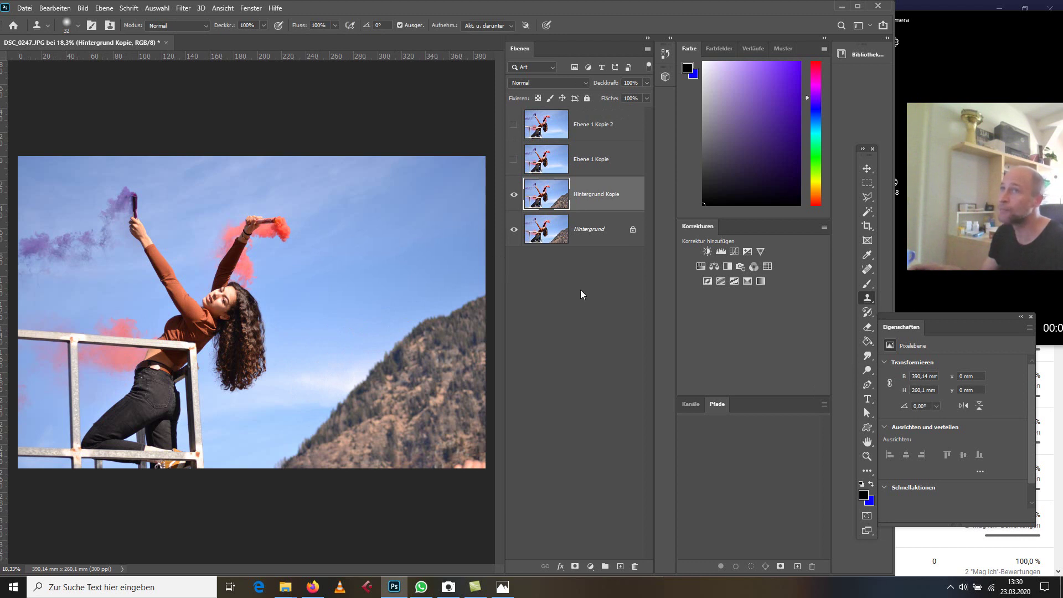
right_click(360, 306)
left_click(467, 324)
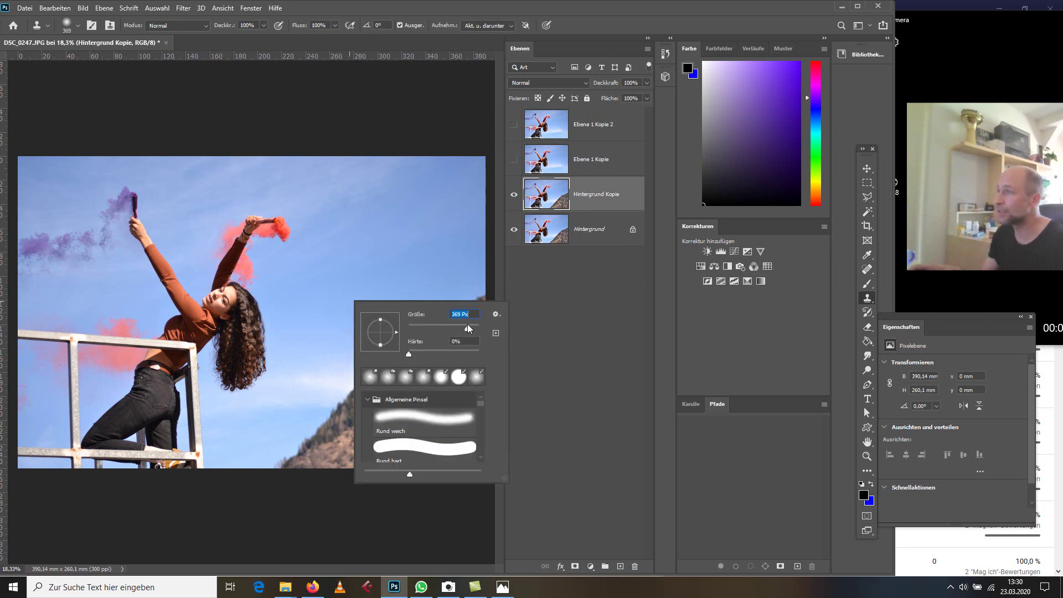
left_click_drag(472, 327, 473, 327)
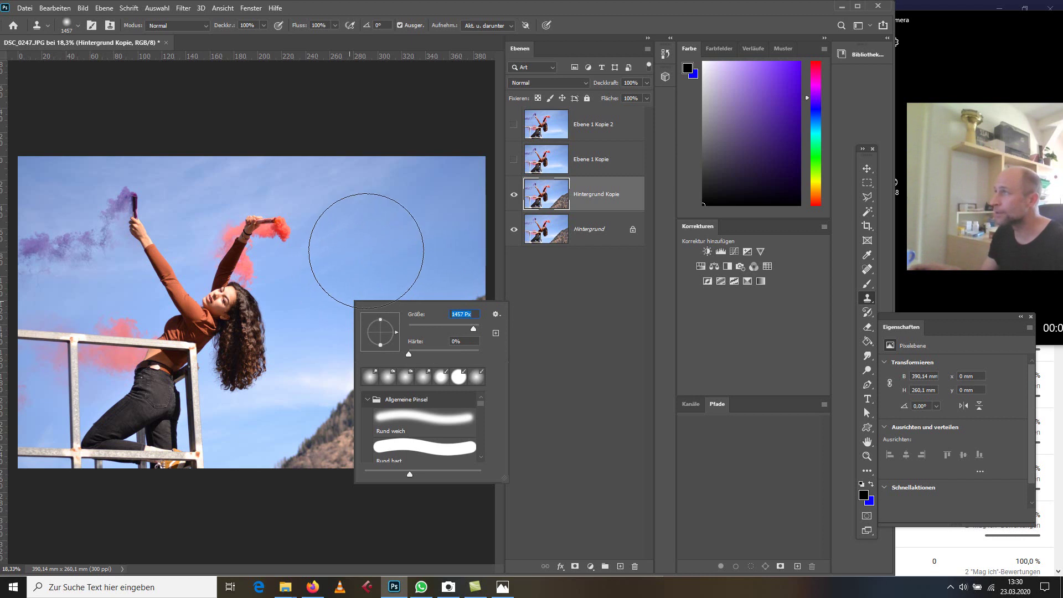
Try to clone sky over the mountain's upper slope on Hintergrund Kopie with the large brush.
left_click(365, 287)
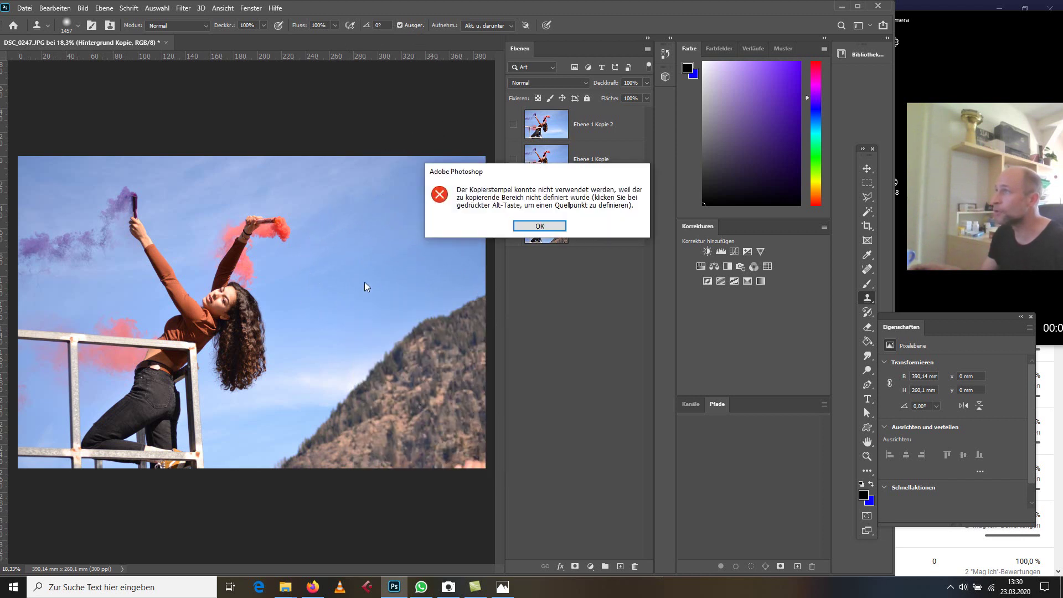
left_click(540, 226)
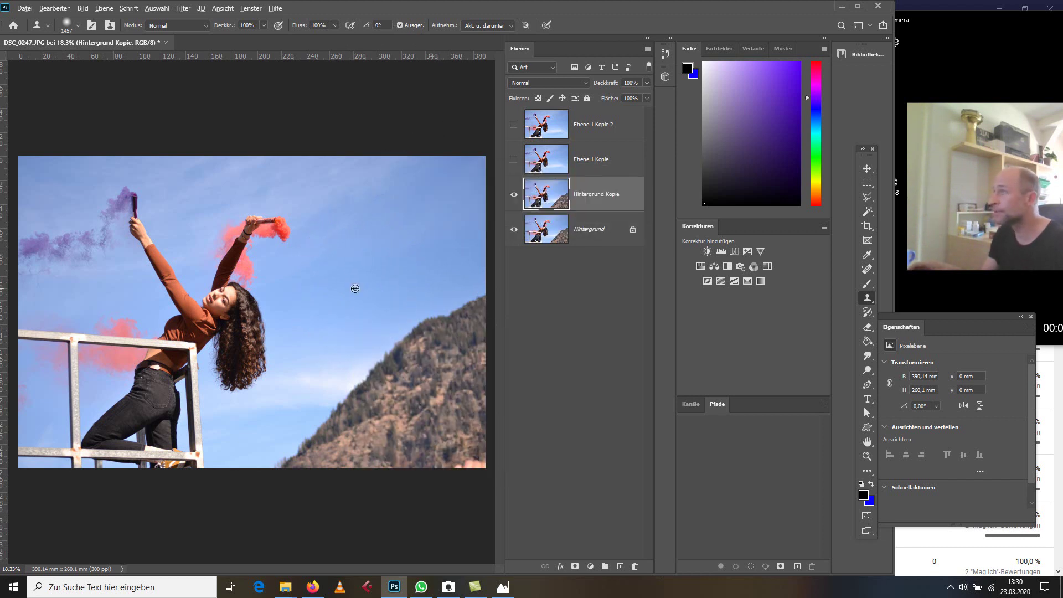
left_click(338, 283, "alt")
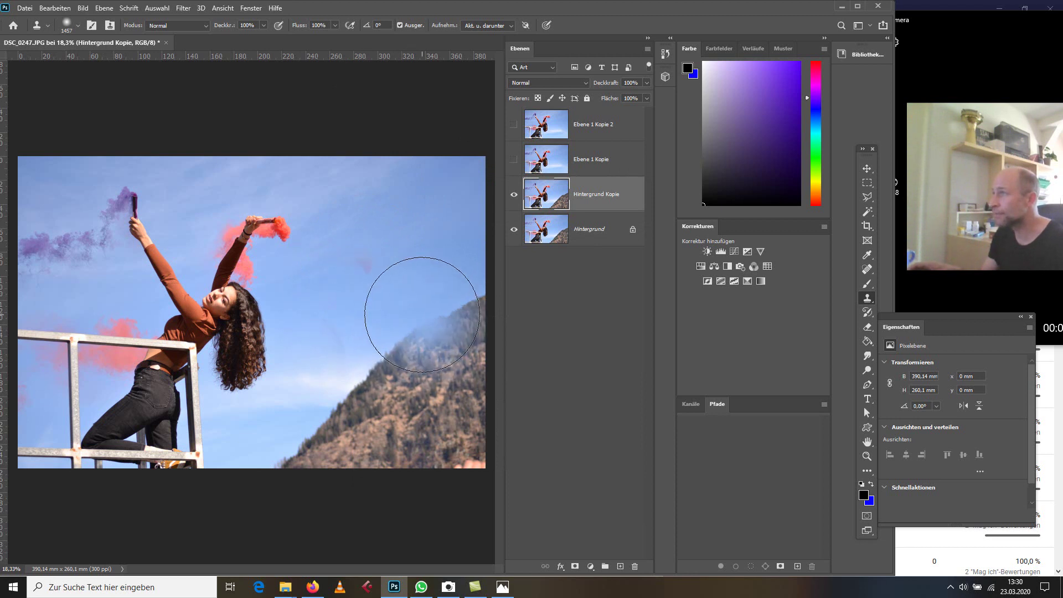
Set the Clone Stamp brush to 448 px and cover the mountain's upper ridge with sampled sky on Hintergrund Kopie.
right_click(363, 284)
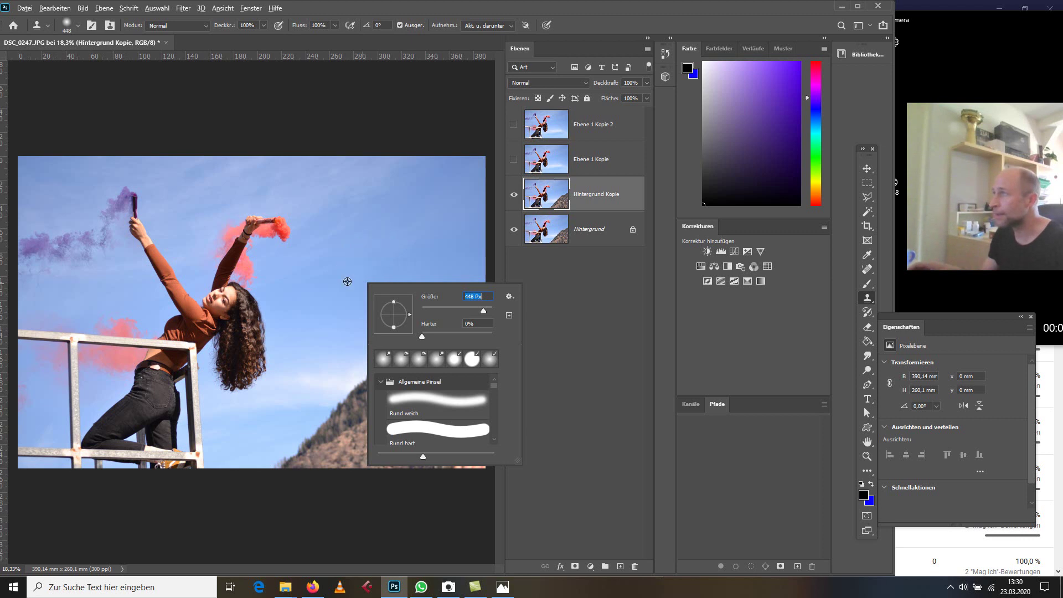
key("Return")
mouse_move(334, 289)
left_mouse_down()
mouse_move(500, 301)
mouse_move(422, 318)
mouse_move(485, 320)
left_mouse_up()
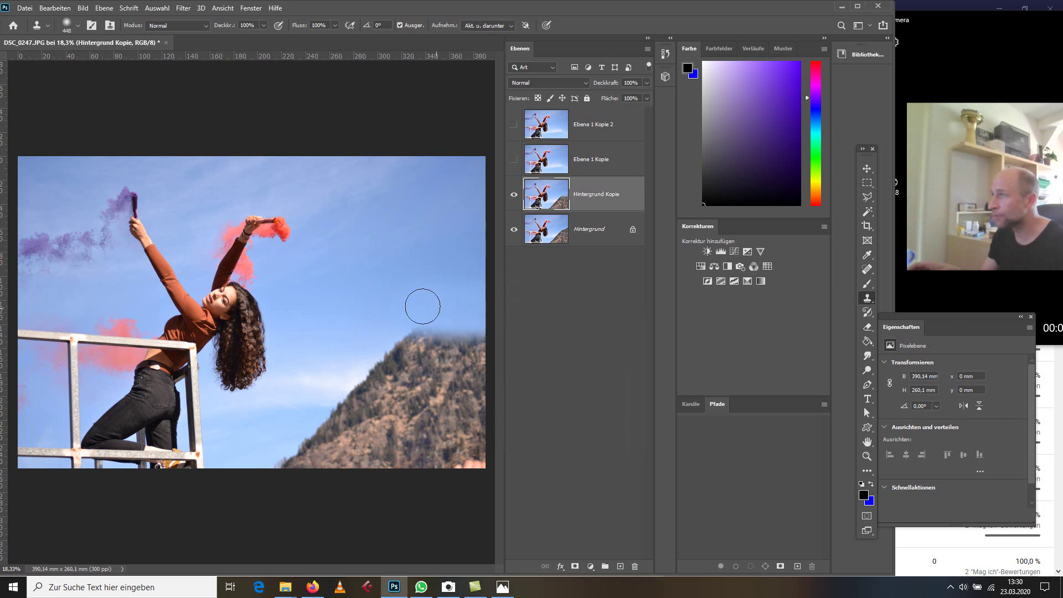
left_click_drag(372, 337, 486, 338)
left_click_drag(318, 339, 476, 350)
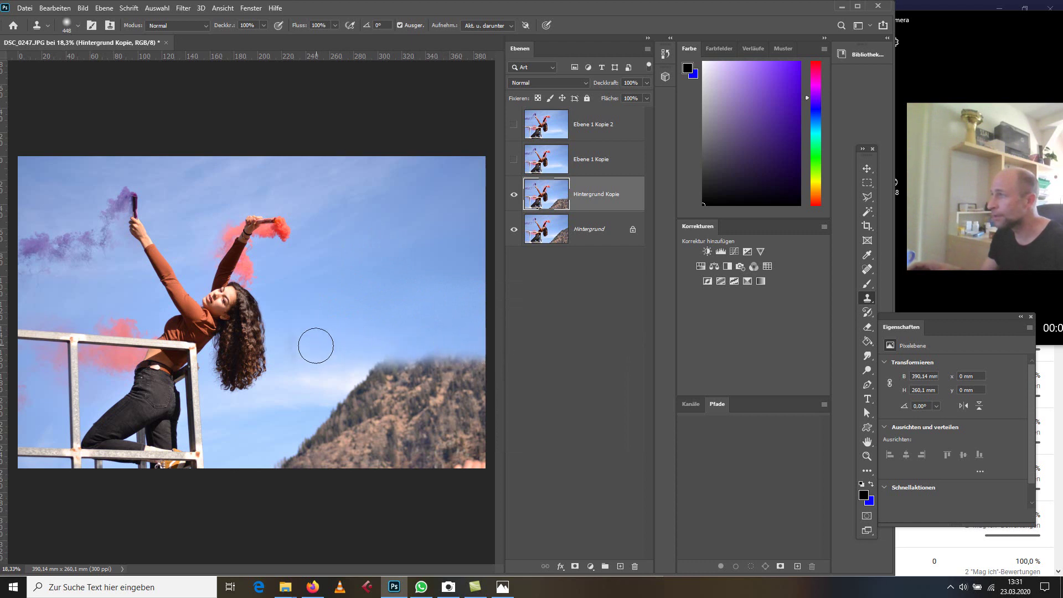
left_click_drag(323, 358, 458, 366)
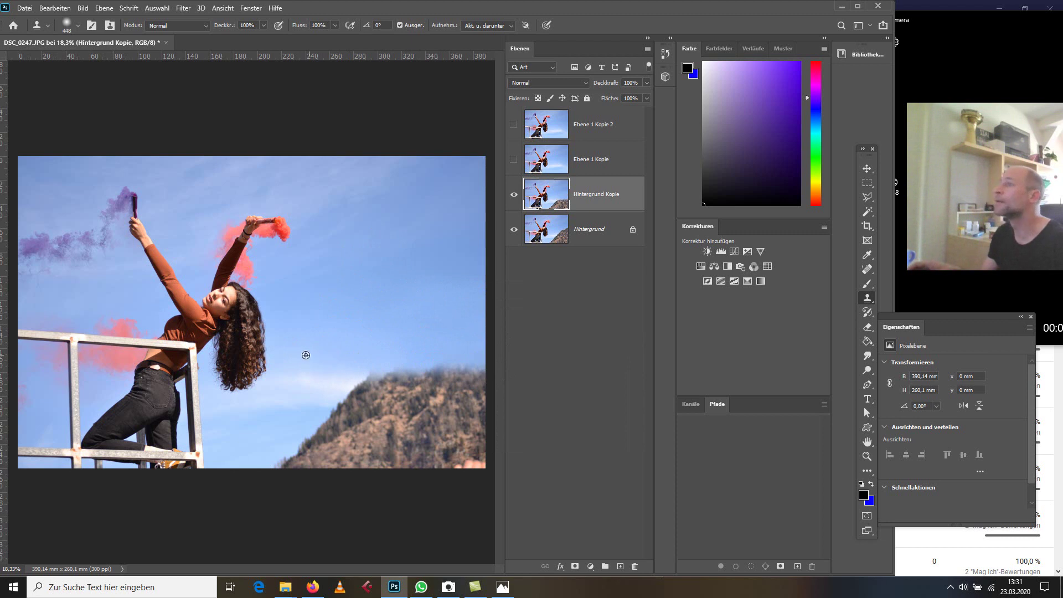
Clone sky and cloud over the mountain's descending left edge on Hintergrund Kopie.
mouse_move(363, 370)
left_mouse_down()
mouse_move(501, 372)
mouse_move(309, 384)
mouse_move(422, 370)
left_mouse_up()
mouse_move(297, 385)
left_mouse_down()
mouse_move(337, 375)
mouse_move(436, 379)
mouse_move(332, 368)
left_mouse_up()
mouse_move(308, 410)
left_mouse_down()
mouse_move(380, 404)
mouse_move(278, 411)
left_mouse_up()
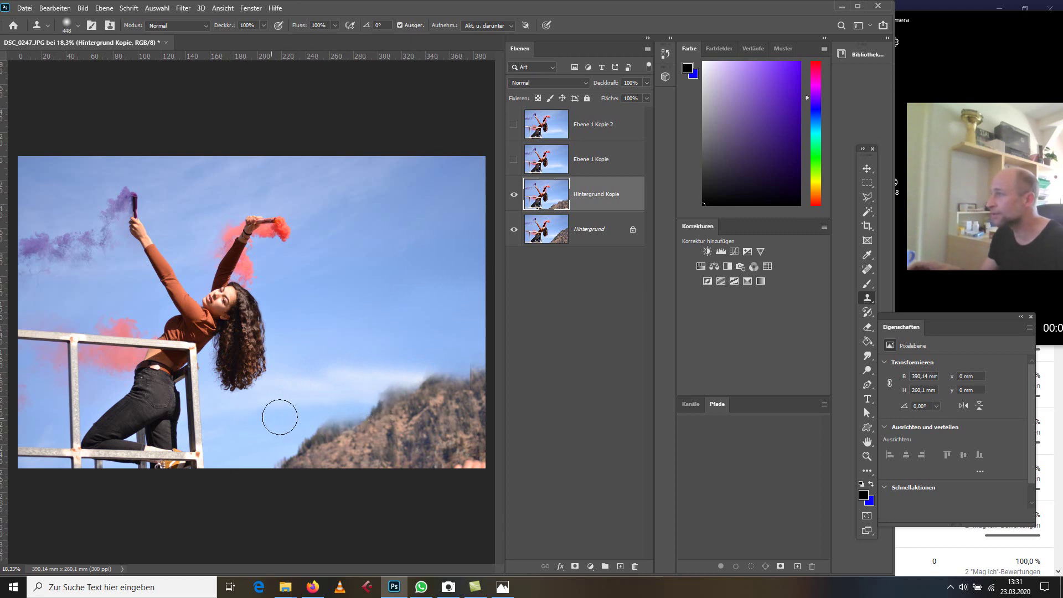
Sample the clear sky beside the railing and clone it over the mountain's lower left foot.
left_click(248, 434)
left_click(247, 434, "alt")
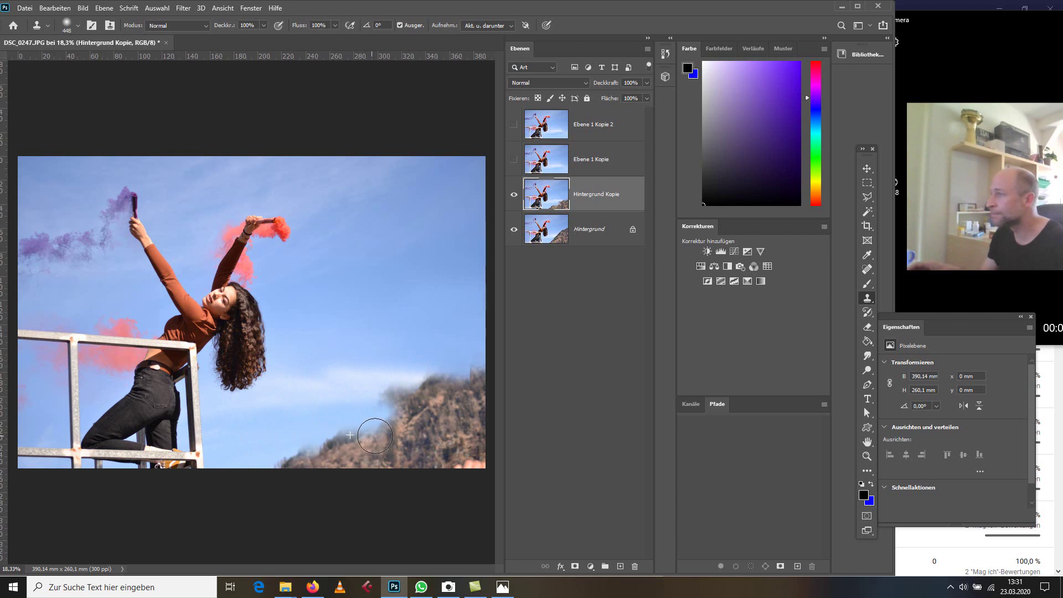
mouse_move(249, 443)
left_mouse_down()
mouse_move(302, 453)
mouse_move(332, 447)
mouse_move(297, 446)
mouse_move(289, 434)
mouse_move(327, 439)
left_mouse_up()
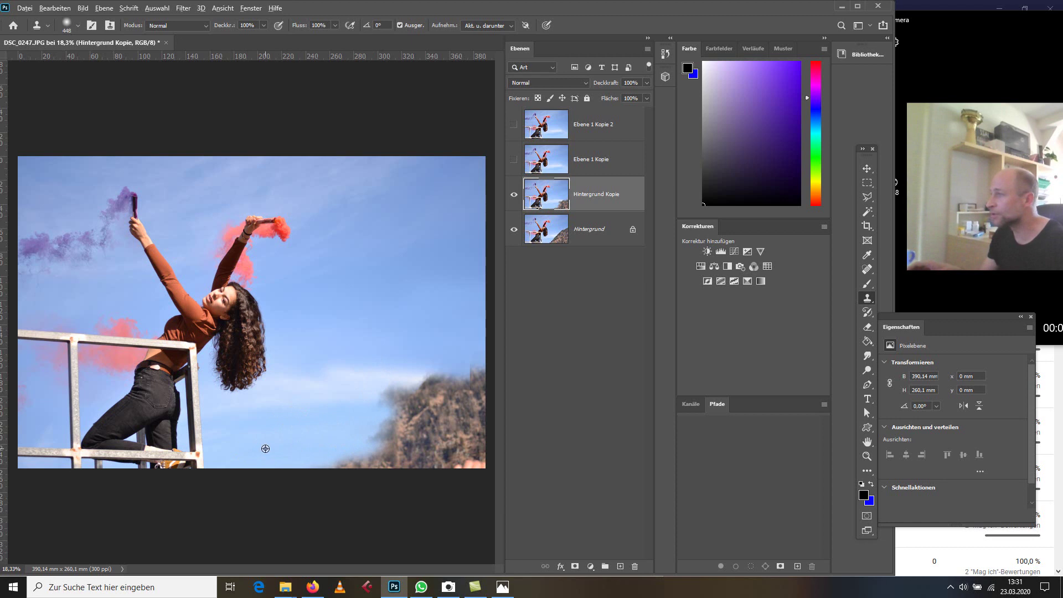
left_click_drag(268, 458, 382, 451)
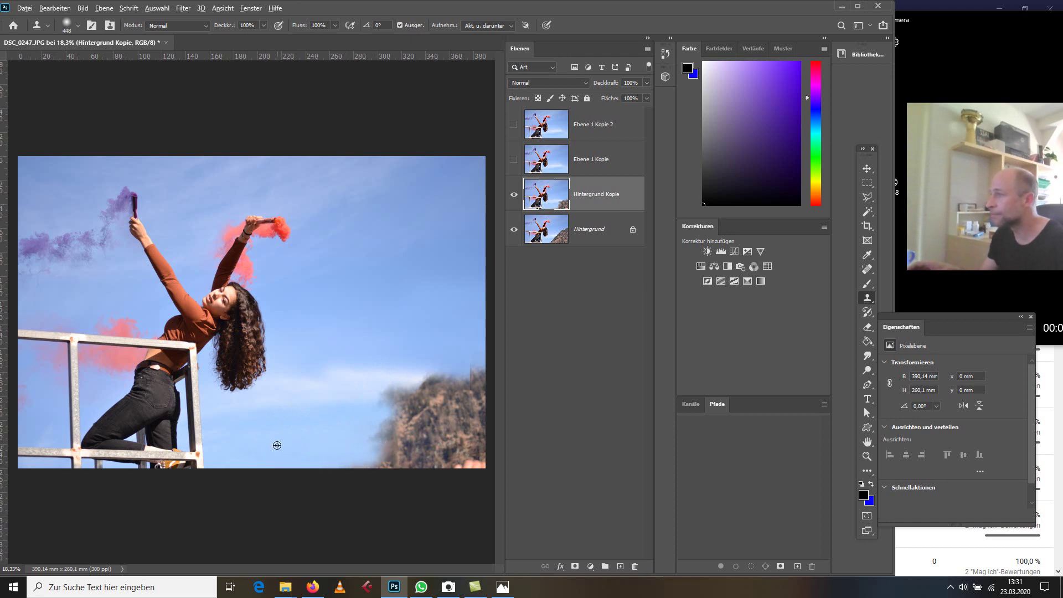
left_click_drag(276, 446, 396, 459)
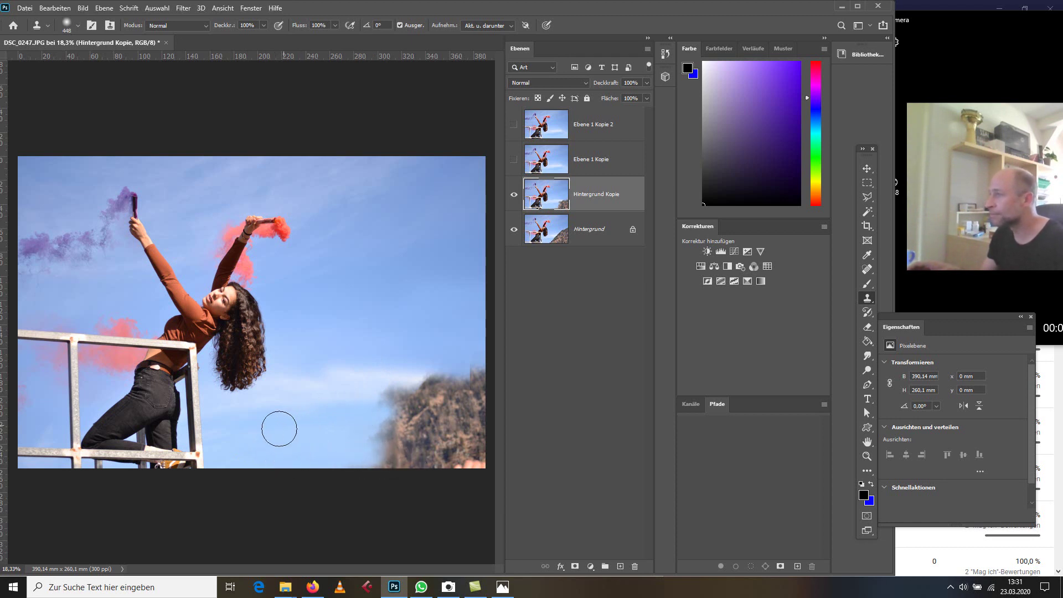
left_click_drag(280, 441, 417, 437)
Clone sky and the white cloud band over the middle and the top of the remaining mountain.
mouse_move(338, 392)
left_mouse_down()
mouse_move(409, 398)
mouse_move(320, 404)
mouse_move(464, 400)
left_mouse_up()
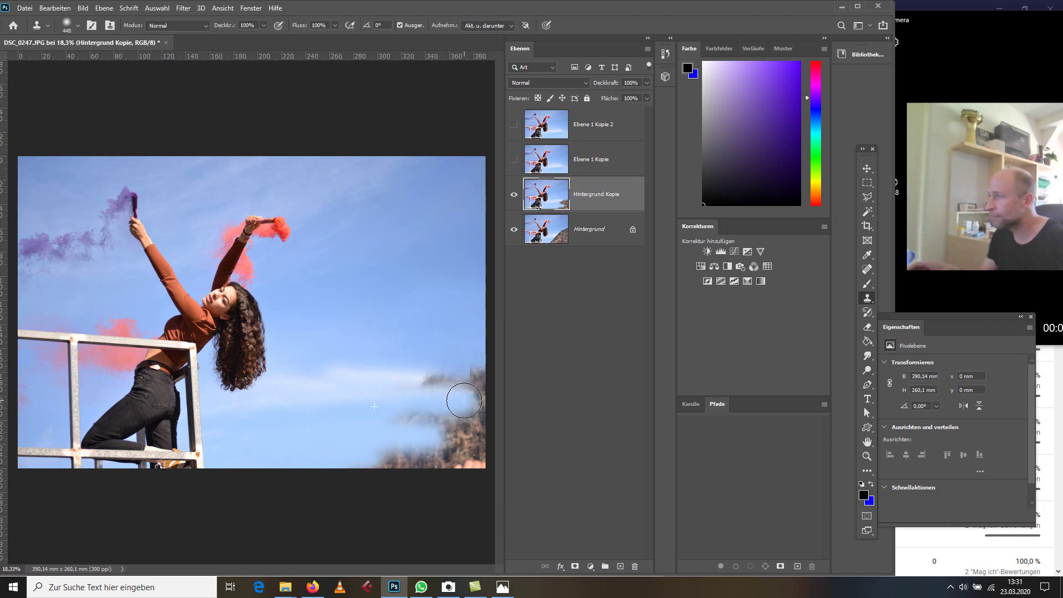
left_click_drag(381, 374, 489, 382)
left_click(325, 371, "alt")
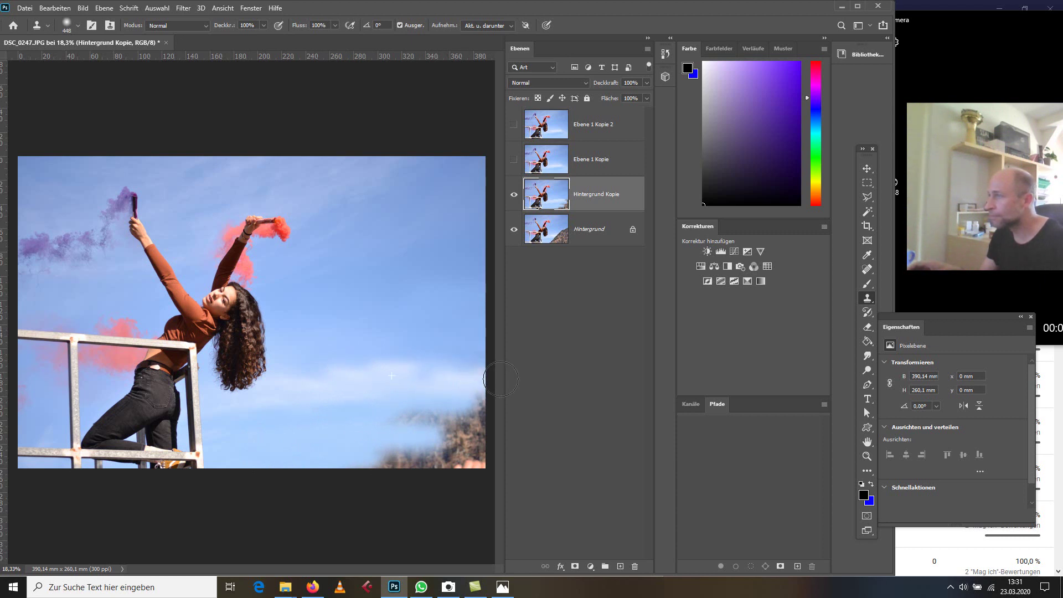
left_click_drag(327, 420, 459, 422)
Resample the lower sky and clone it over the last mountain remnants along the photo's bottom and right edges.
left_click(247, 435, "alt")
left_click_drag(366, 464, 485, 460)
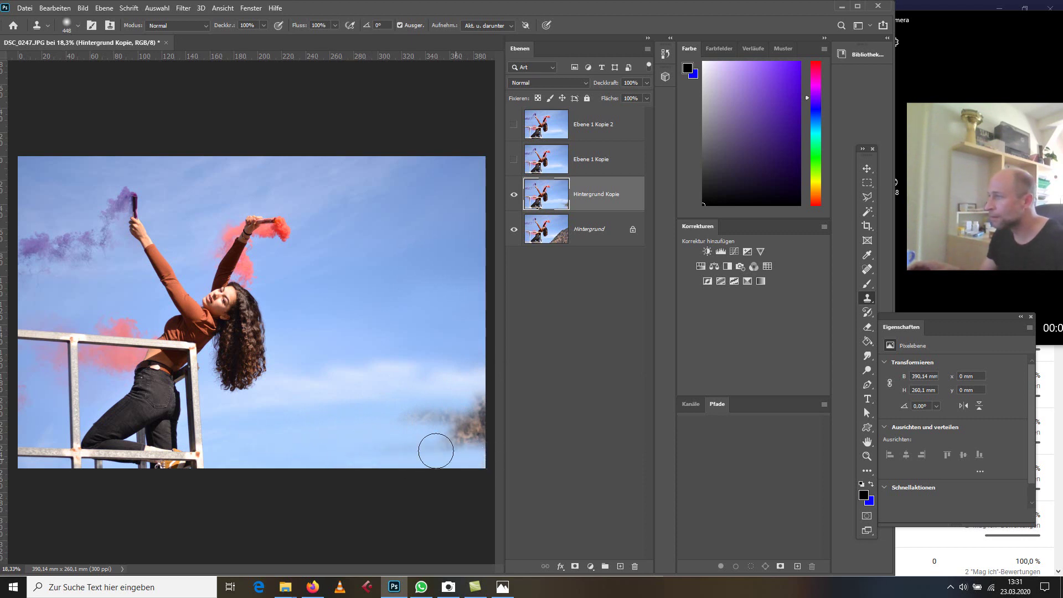
left_click(445, 442)
left_click_drag(388, 423, 489, 429)
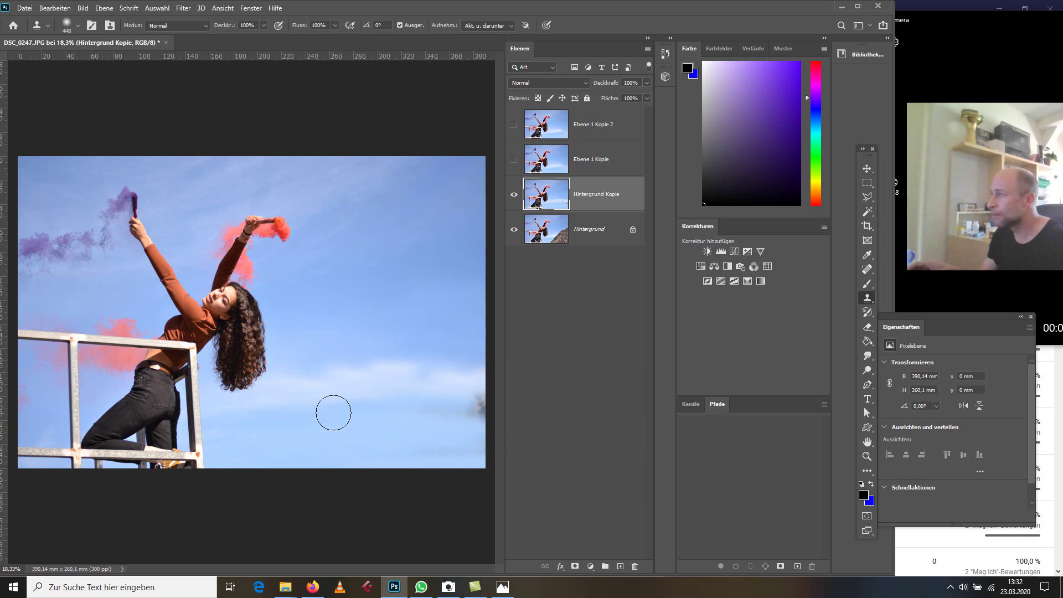
left_click(325, 423, "alt")
left_click_drag(382, 415, 483, 404)
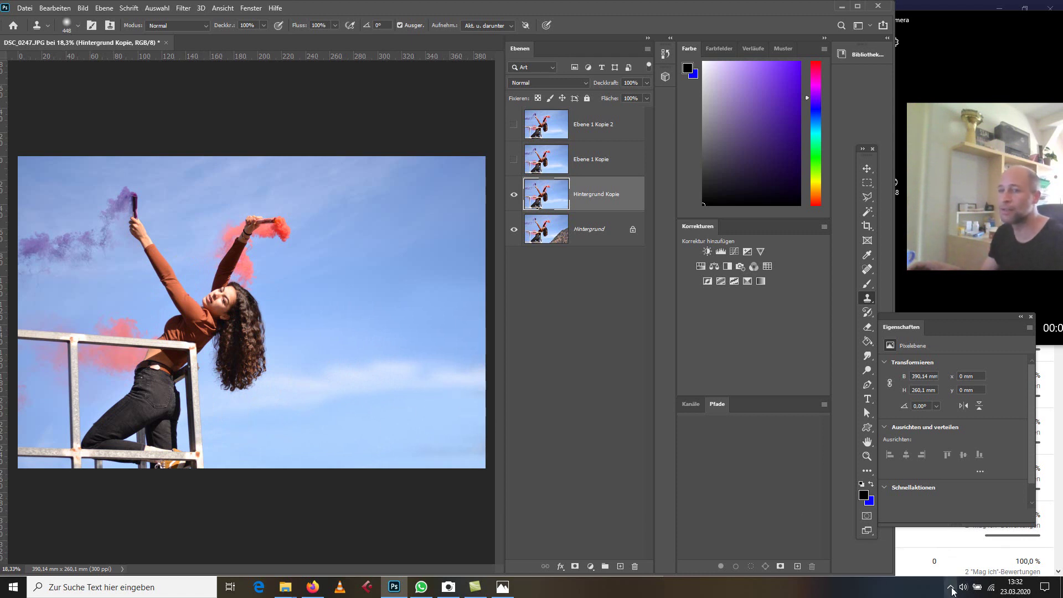
left_click(950, 587)
right_click(984, 542)
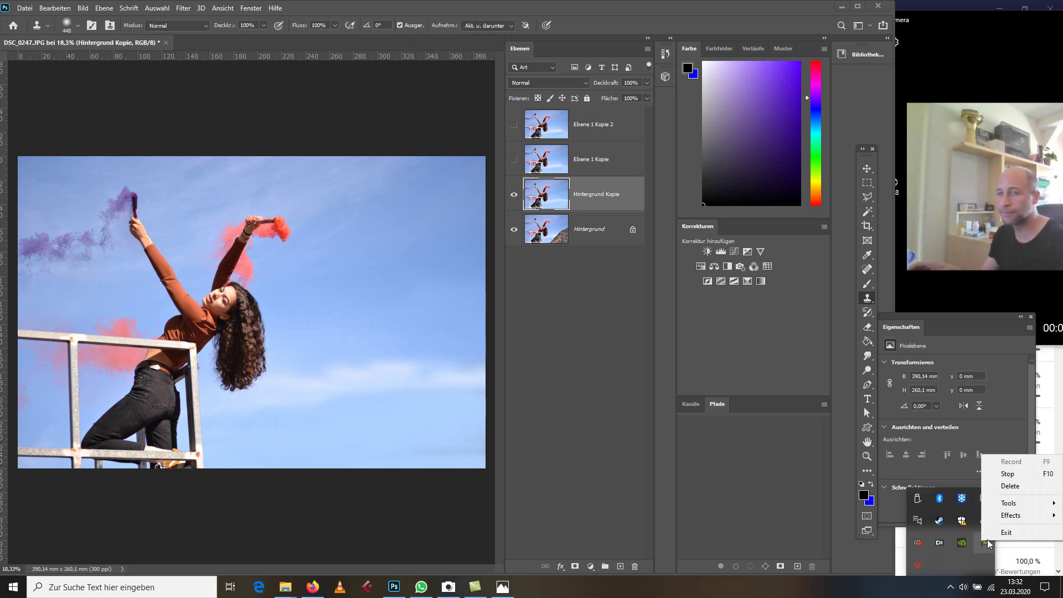
left_click(1016, 477)
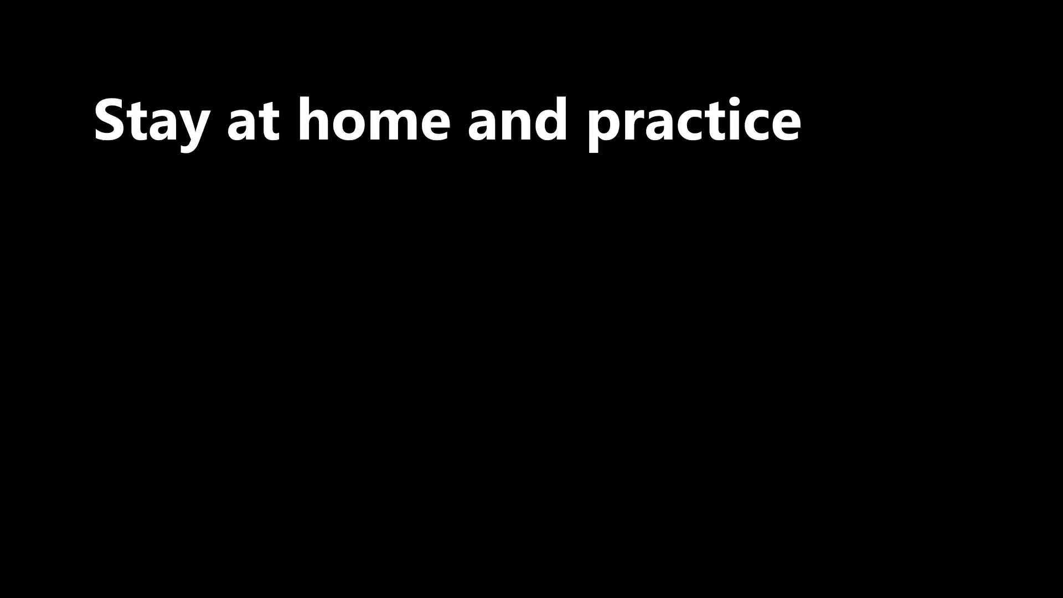